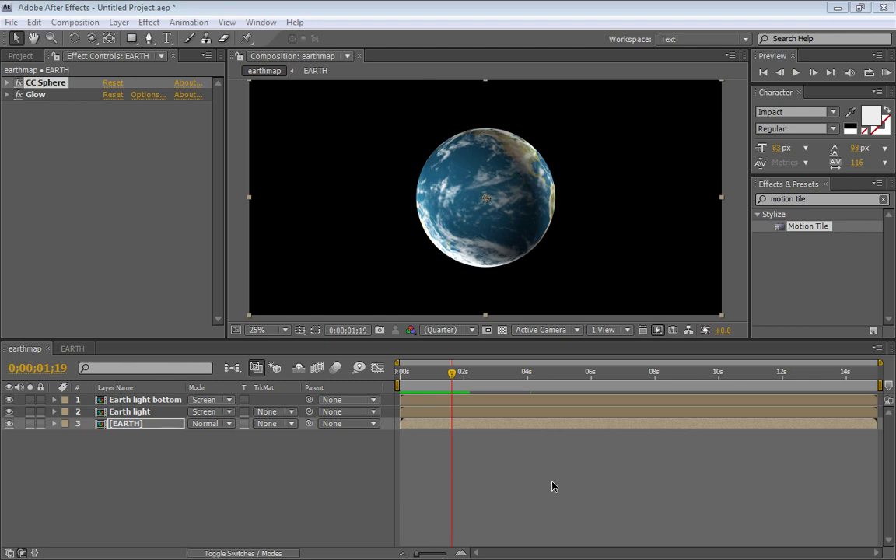
Preview the rotating globe, then bring up the project's imported items
left_click(497, 462)
key("space")
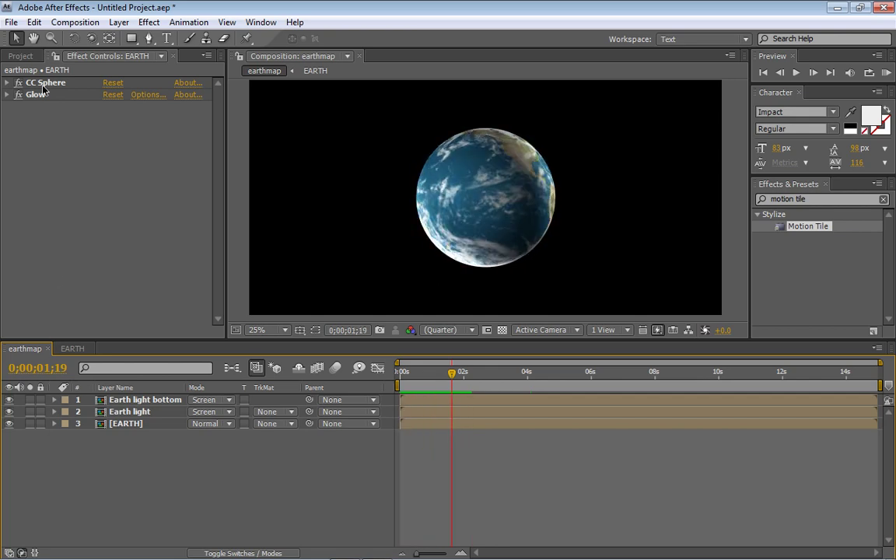
left_click(21, 56)
Make a new 2700×1350 composition, earthmap 2, from earthmap.jpg
left_click(99, 302)
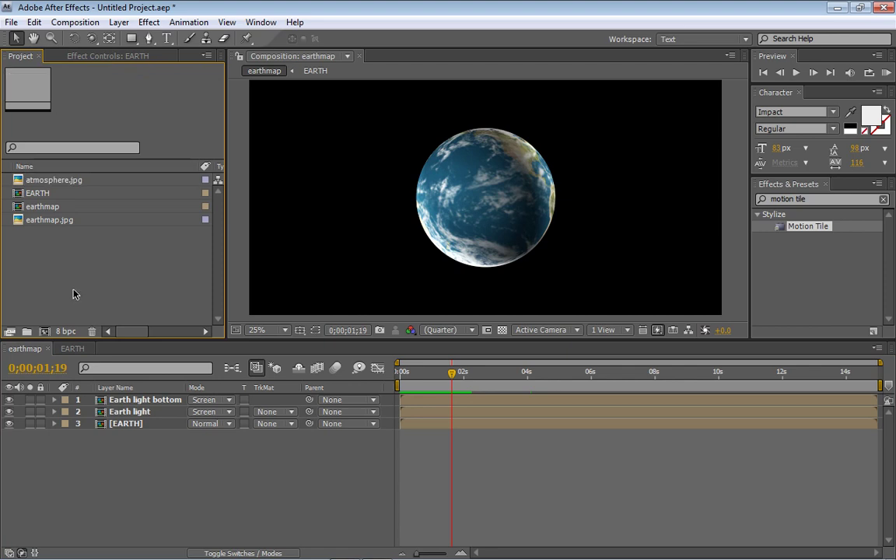
left_click(39, 350)
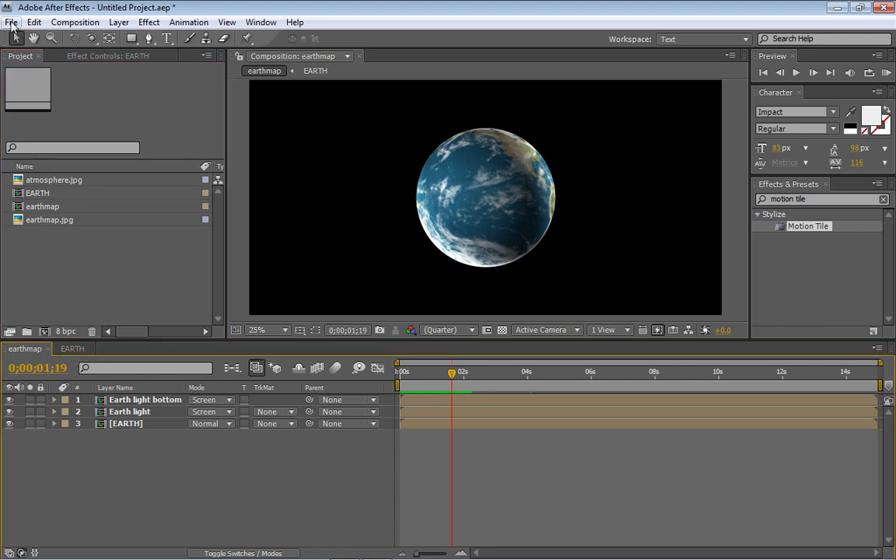
left_click(64, 241)
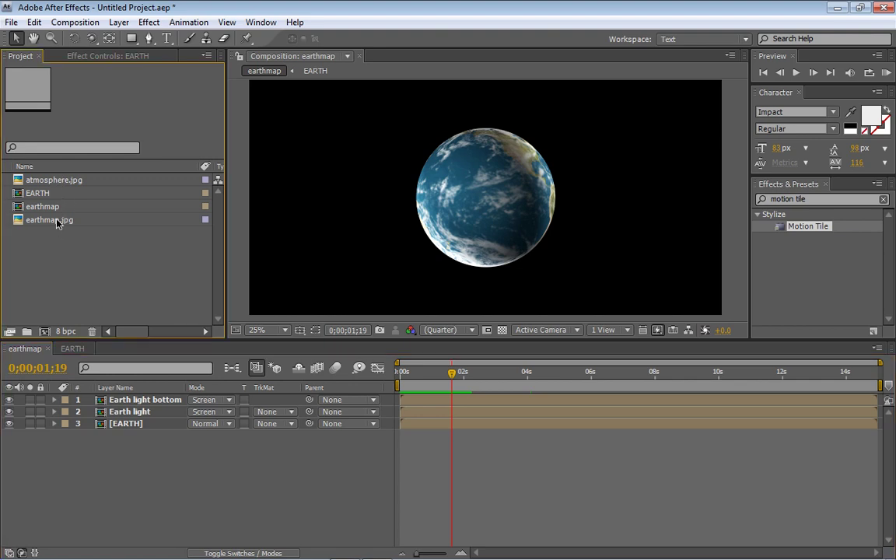
left_click(56, 222)
left_click_drag(56, 223, 45, 331)
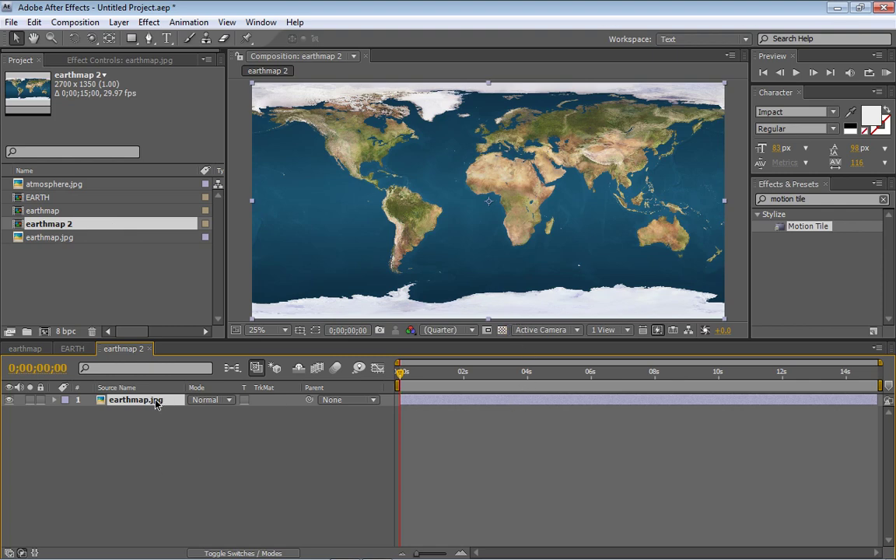
Pre-compose the earthmap.jpg layer into a new composition named EARTH
left_click(118, 21)
left_click(172, 524)
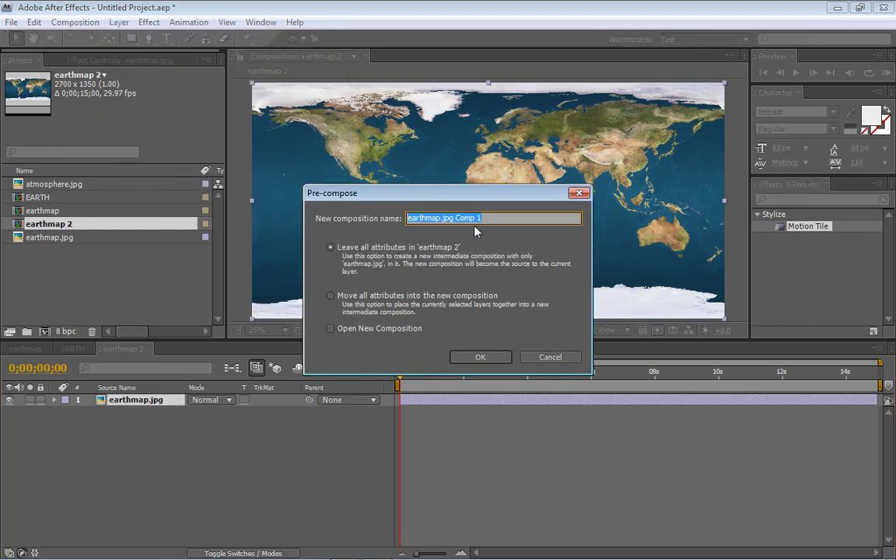
type("EARTH")
left_click(482, 358)
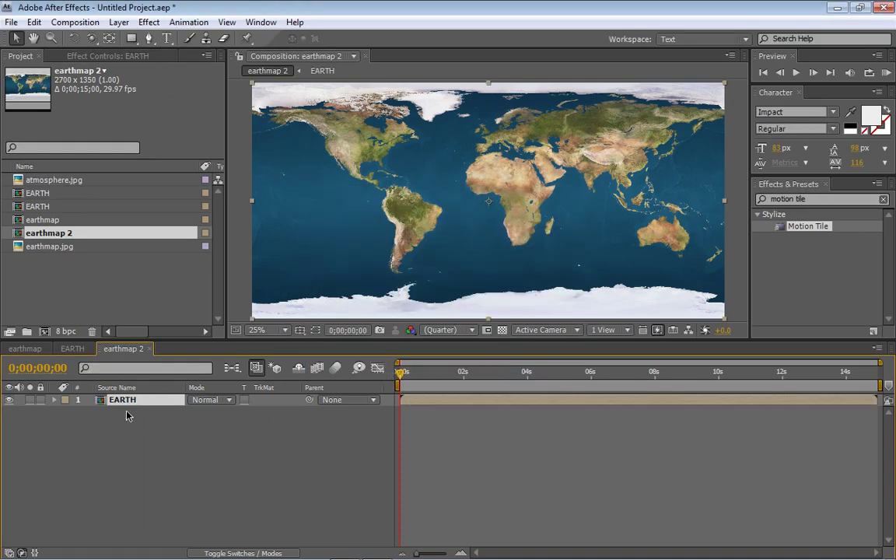
left_click(401, 142)
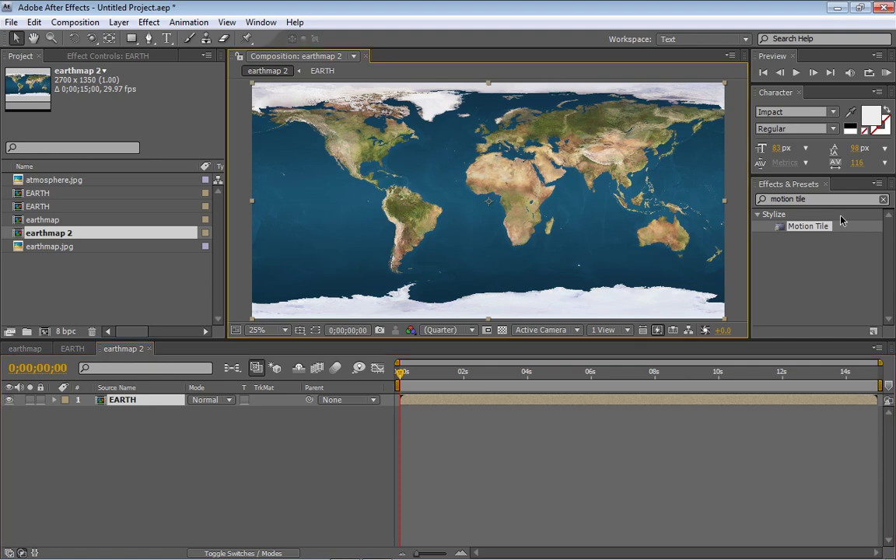
Search Effects & Presets for 'cc sphere' and apply CC Sphere to the EARTH layer
left_click(801, 199)
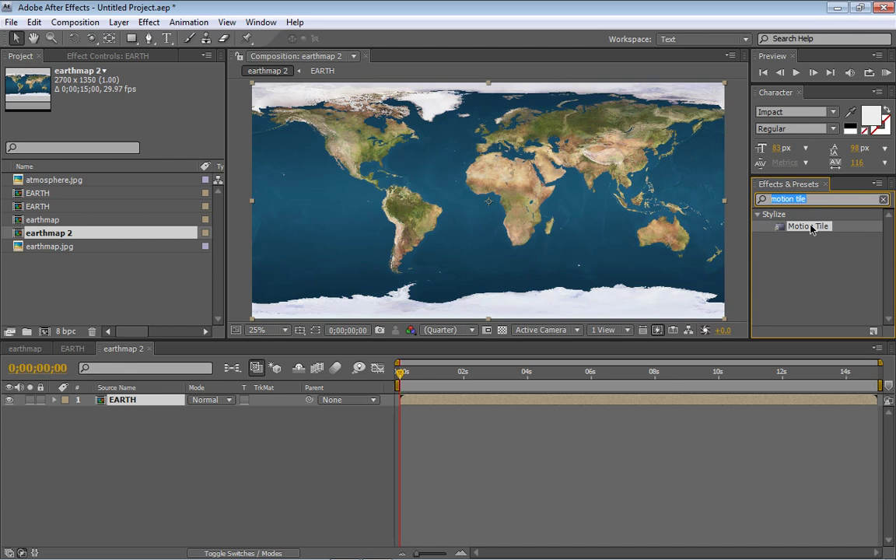
type("cc sphere")
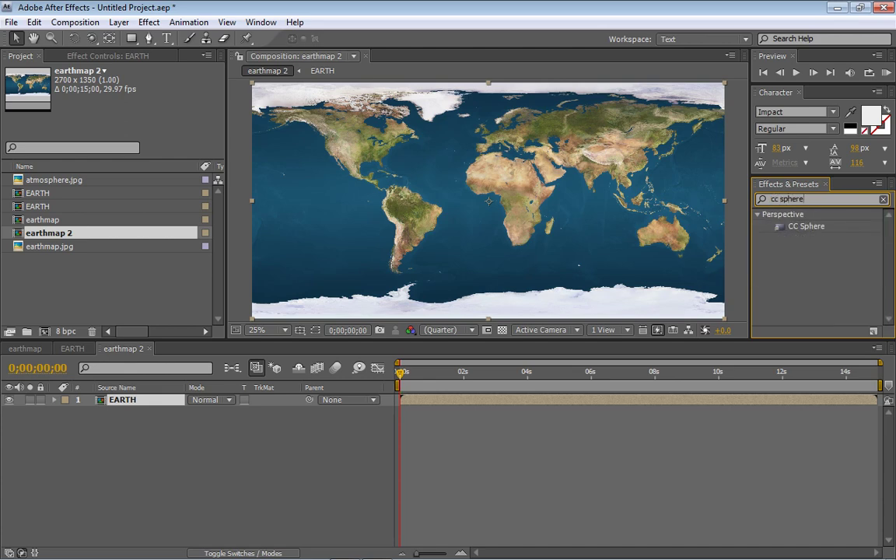
left_click_drag(807, 226, 534, 230)
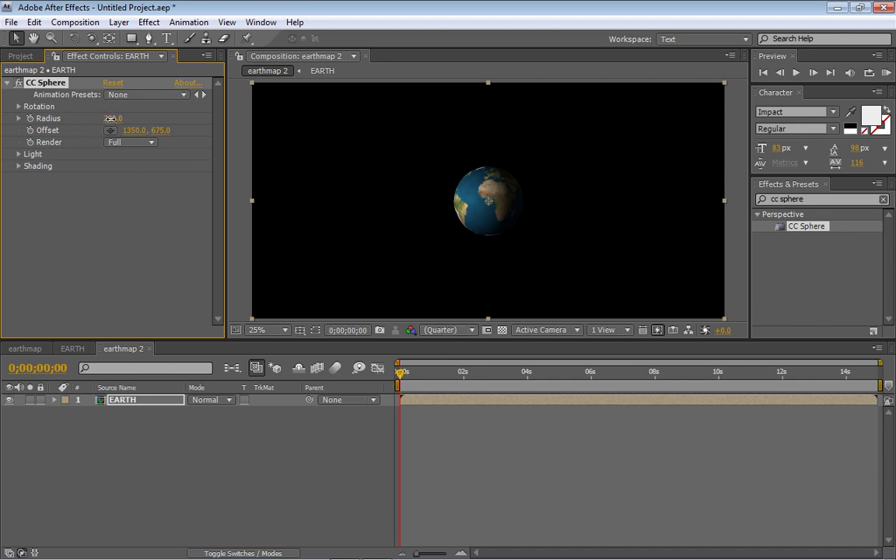
Set the sphere's Radius to 348 and Rotation Y to 0° so Africa faces forward
left_click_drag(109, 118, 209, 124)
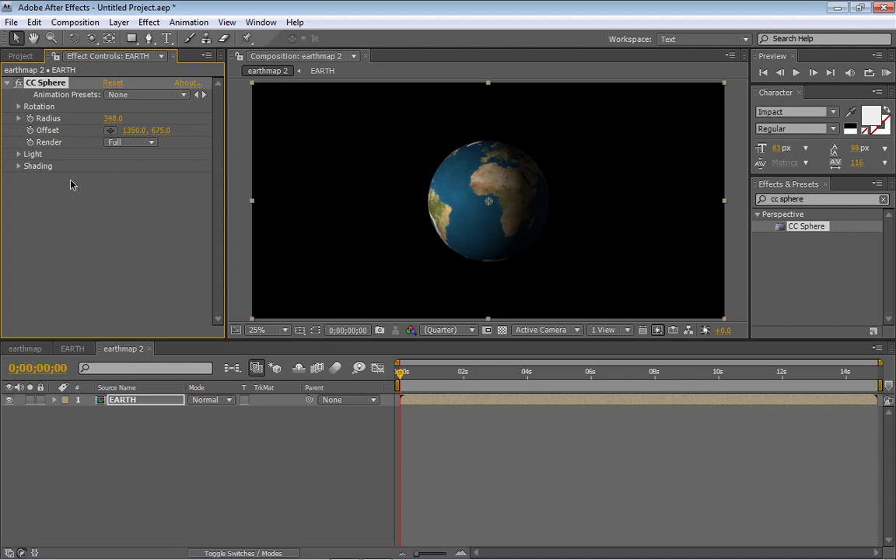
left_click(19, 105)
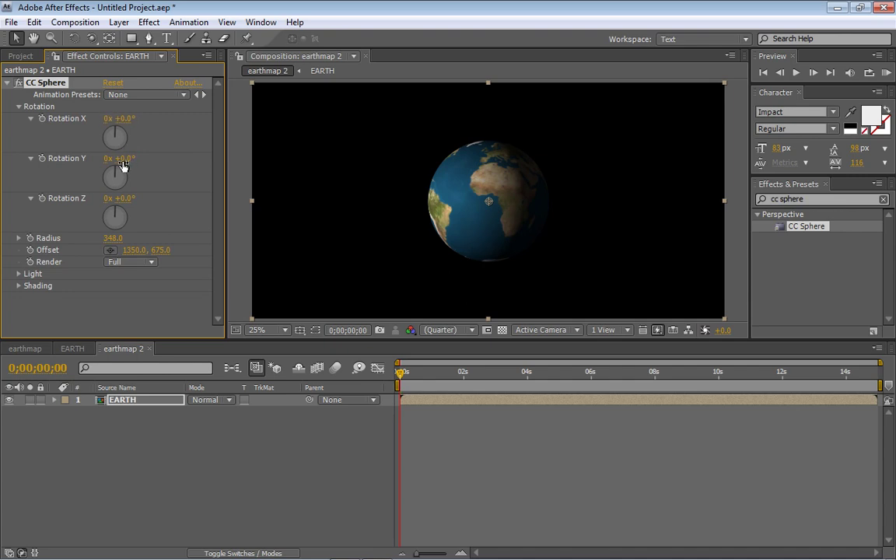
mouse_move(124, 160)
left_mouse_down()
mouse_move(176, 164)
mouse_move(88, 153)
mouse_move(119, 165)
left_mouse_up()
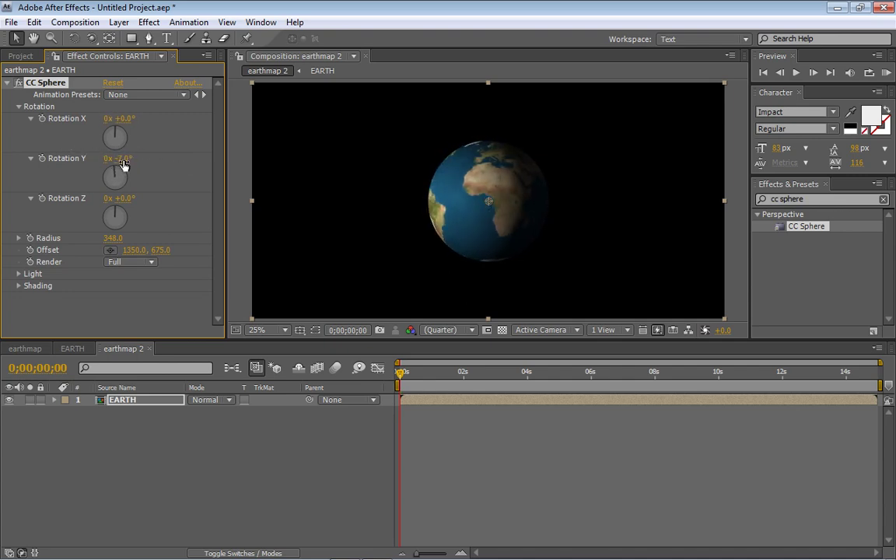
left_click(124, 159)
key("Return")
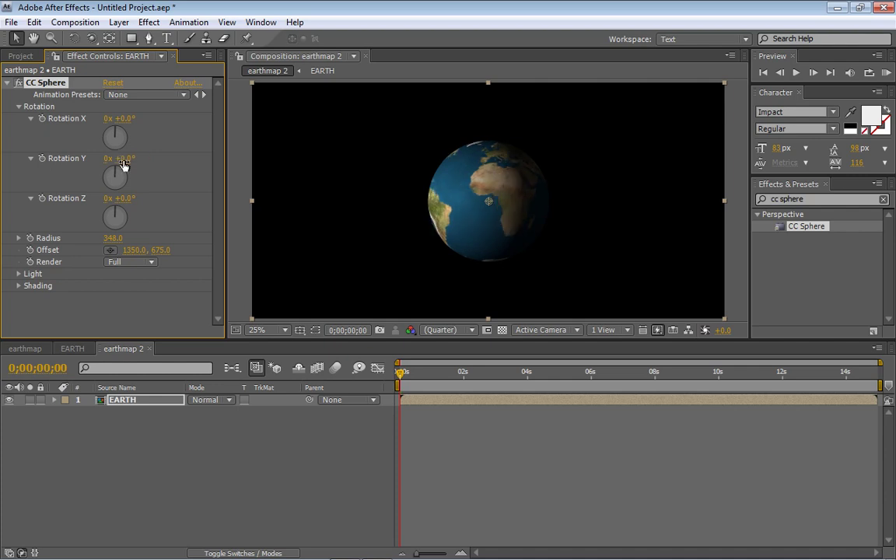
left_click(19, 109)
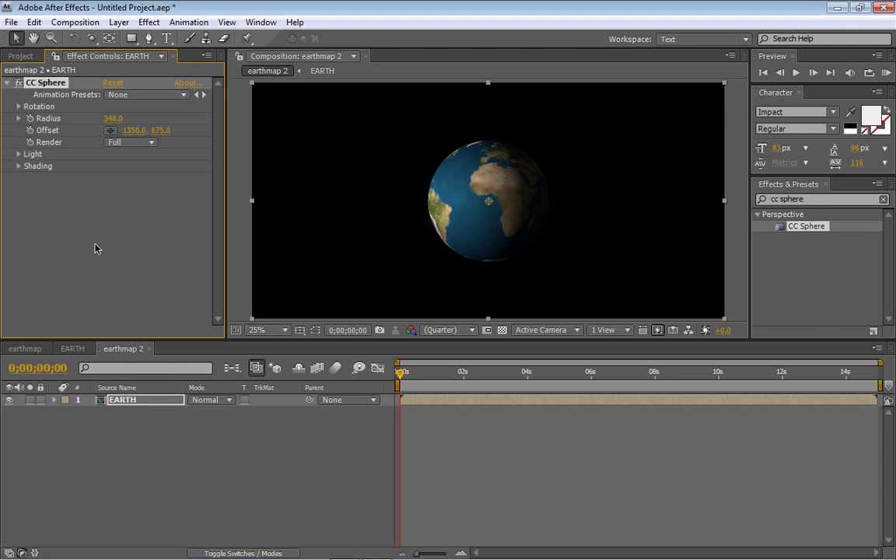
Duplicate the EARTH layer, removing the extra copy
left_click(121, 402)
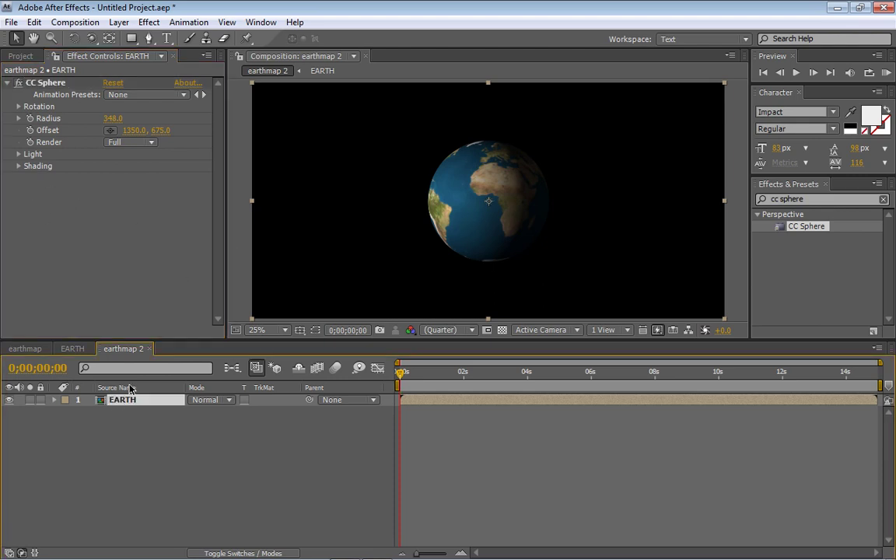
key("ctrl+d")
key("ctrl+d")
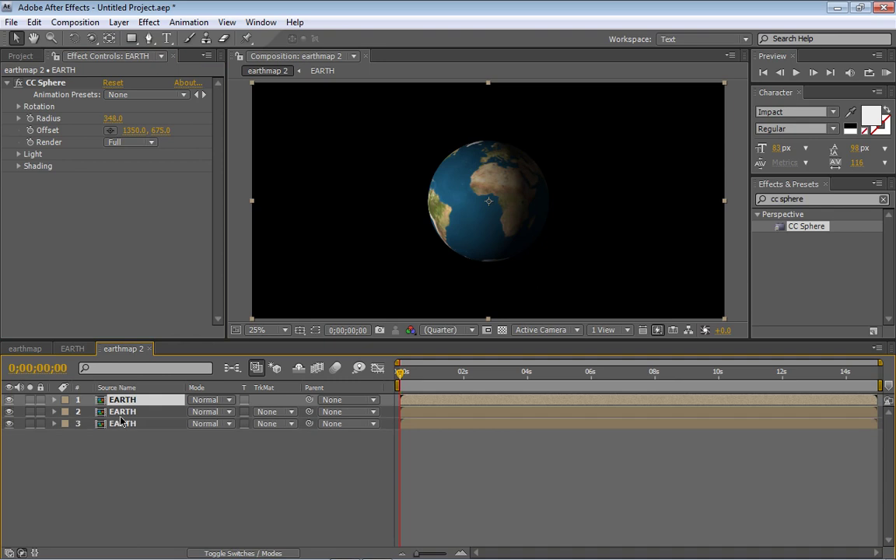
key("ctrl+z")
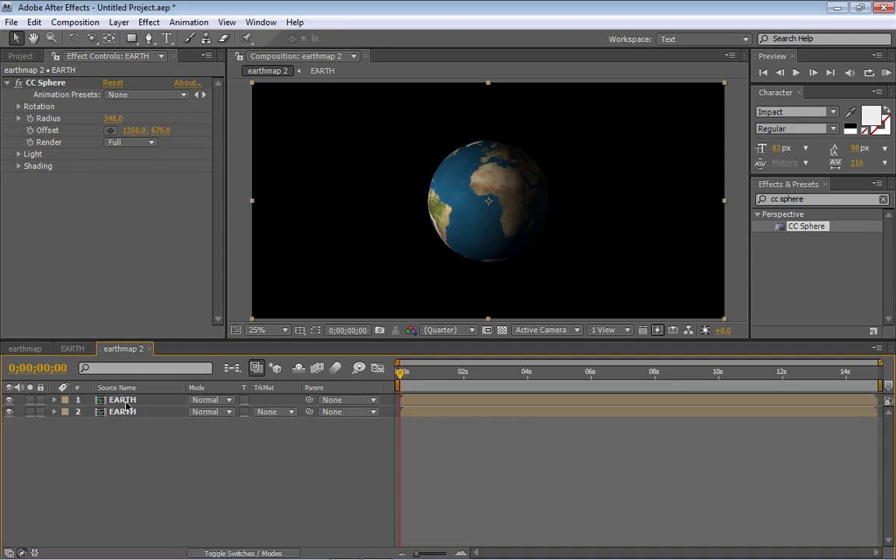
Rename the top copy 'Earth Light 1' and maximize the Timeline panel
key("Return")
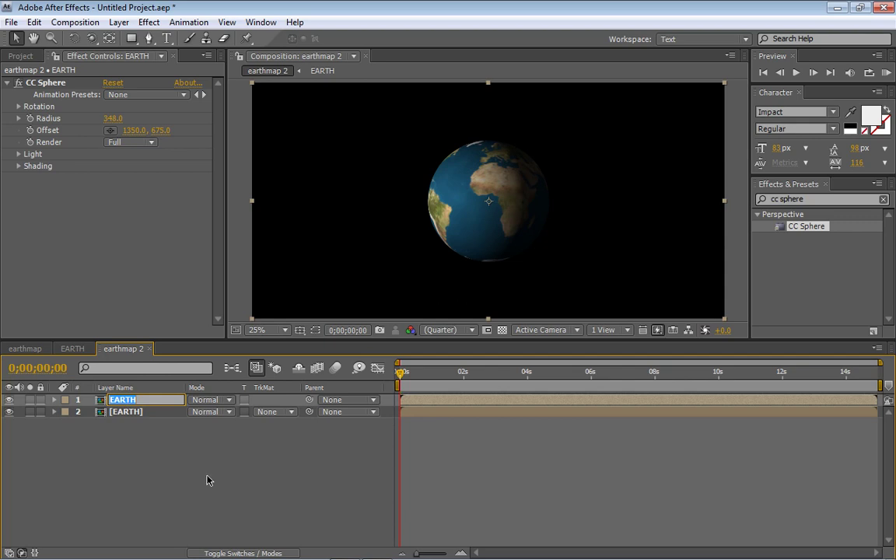
type("Earth Light 1")
key("Return")
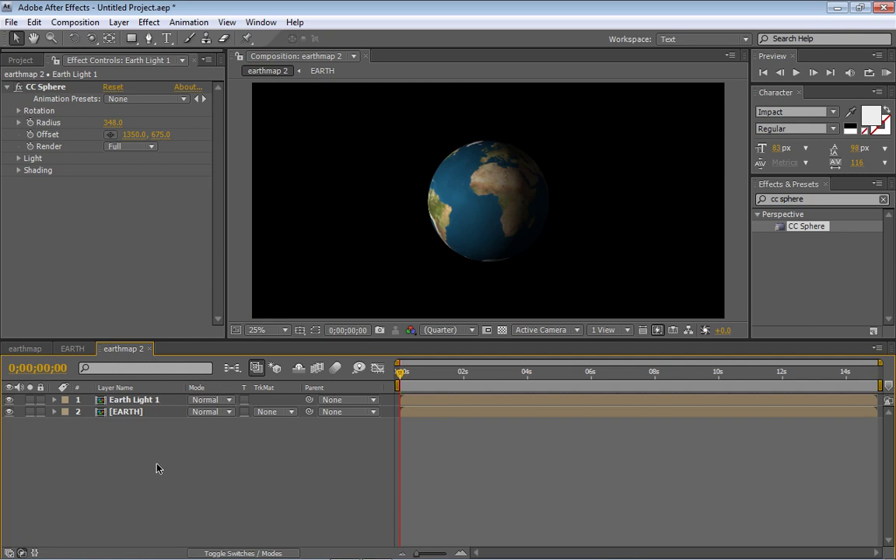
key("grave")
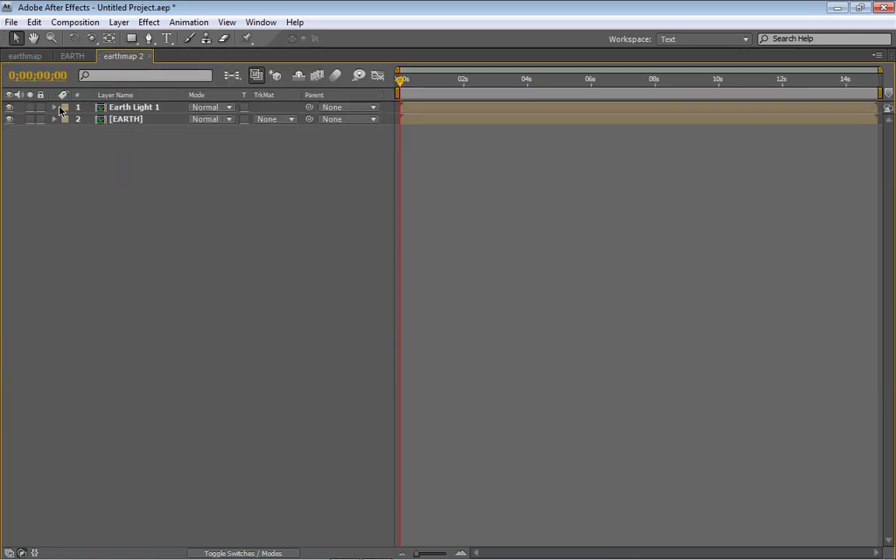
Expand CC Sphere Rotation X, Y and Z on both Earth Light 1 and [EARTH]
left_click(133, 111)
key("e")
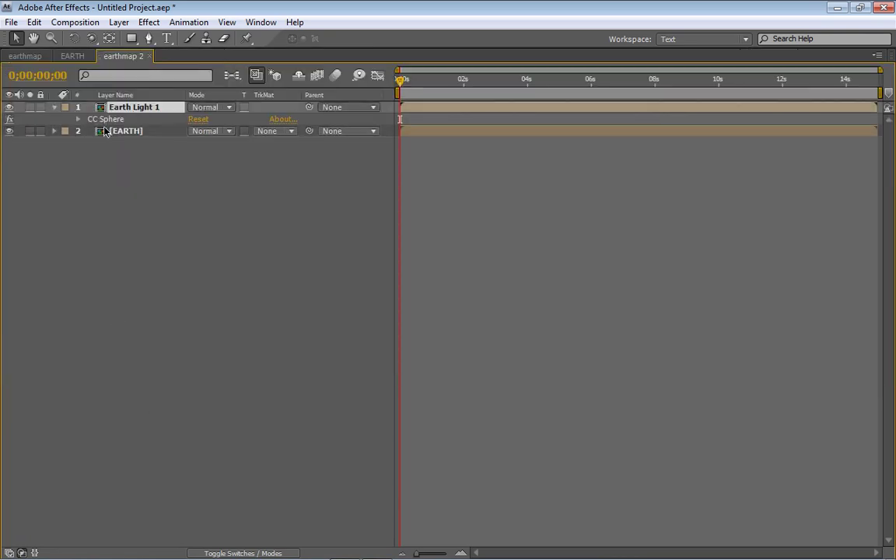
left_click(117, 132)
key("e")
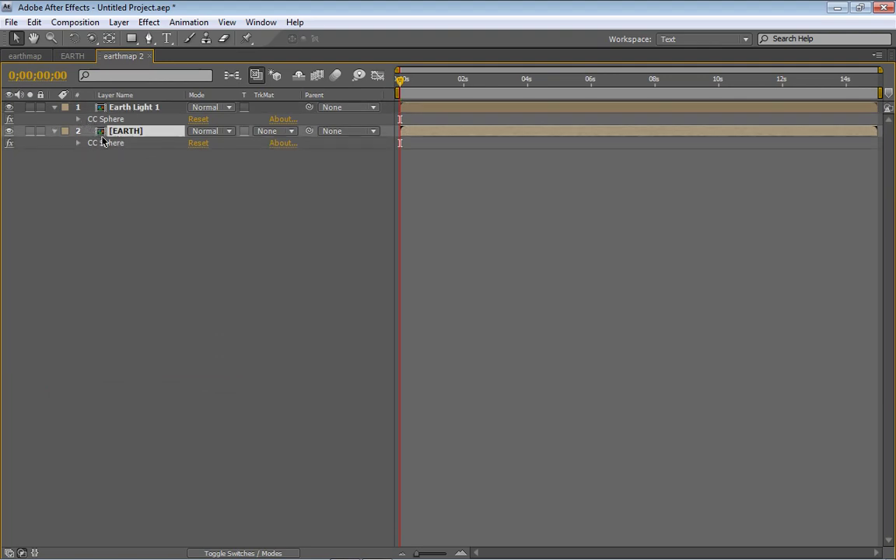
left_click(133, 114)
left_click(127, 132, "shift")
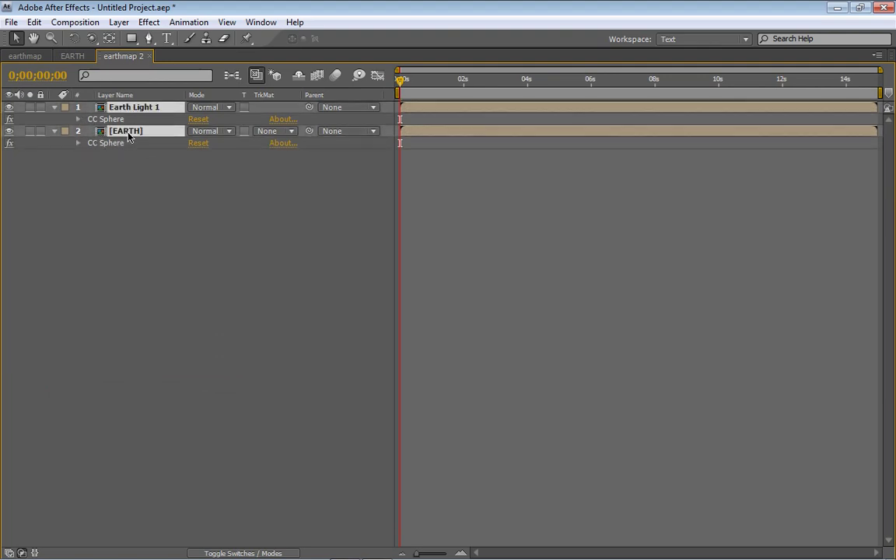
left_click(77, 119)
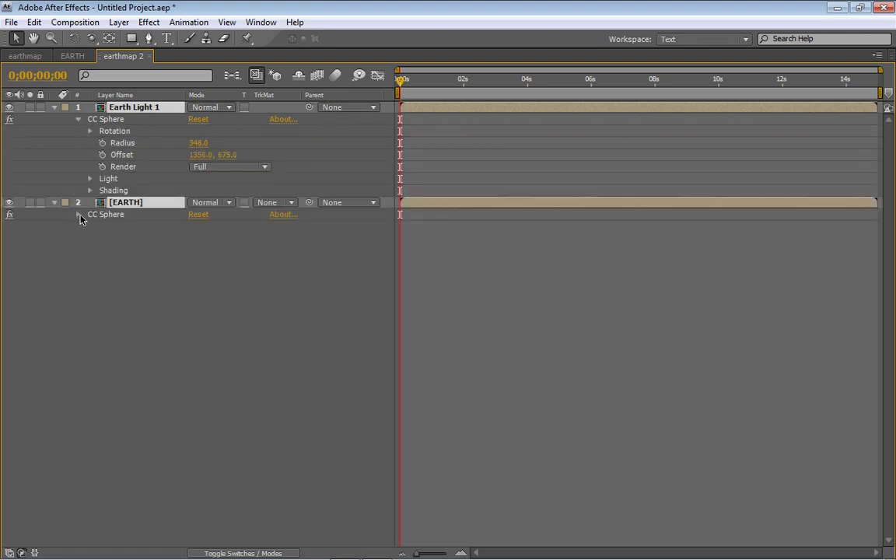
left_click(79, 215)
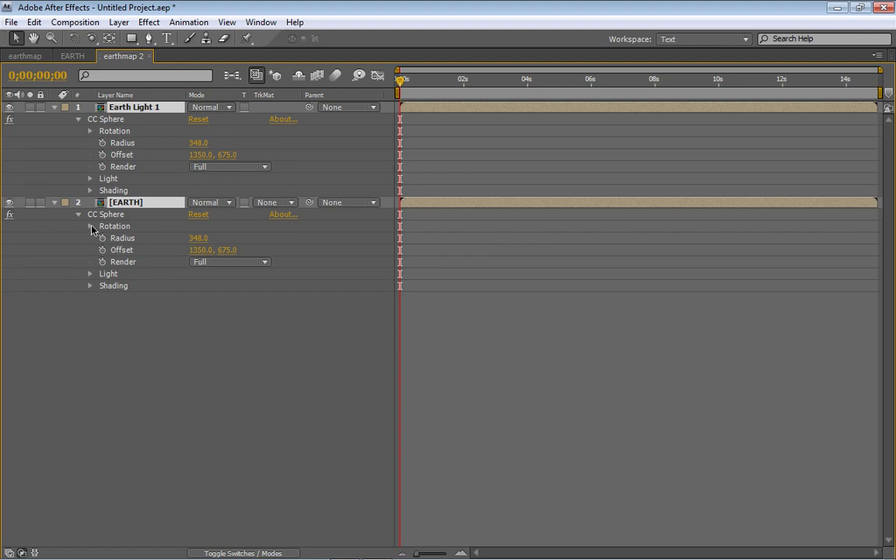
left_click(89, 226)
left_click(89, 131)
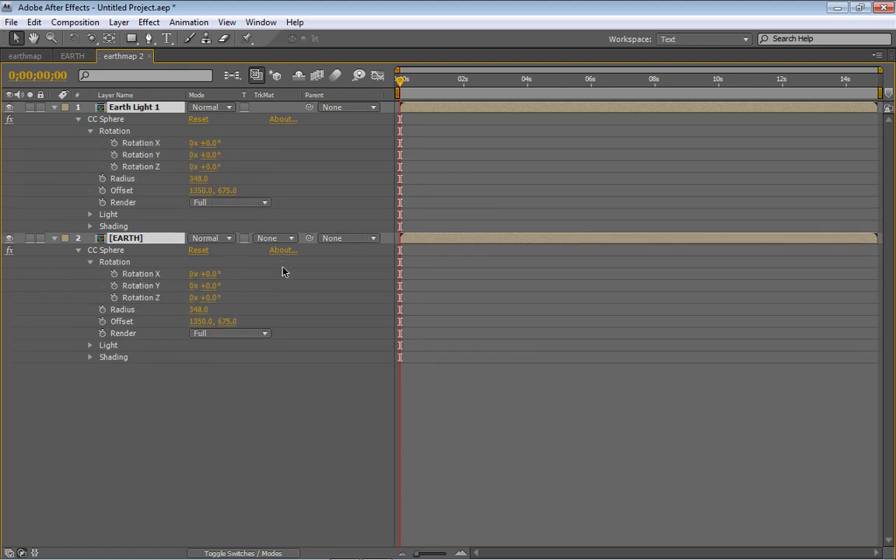
left_click(319, 139)
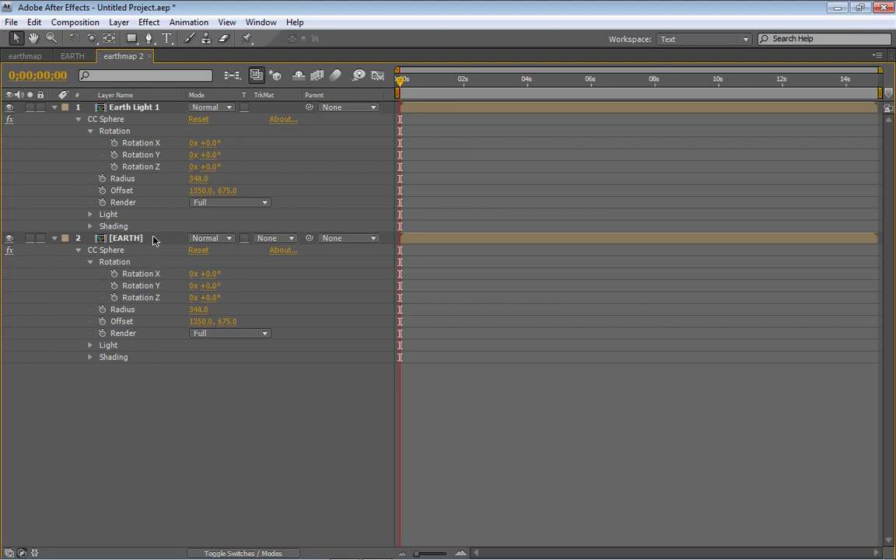
Add expressions to Earth Light 1's CC Sphere Rotation X, Y, Z and Radius
left_click(115, 145, "alt")
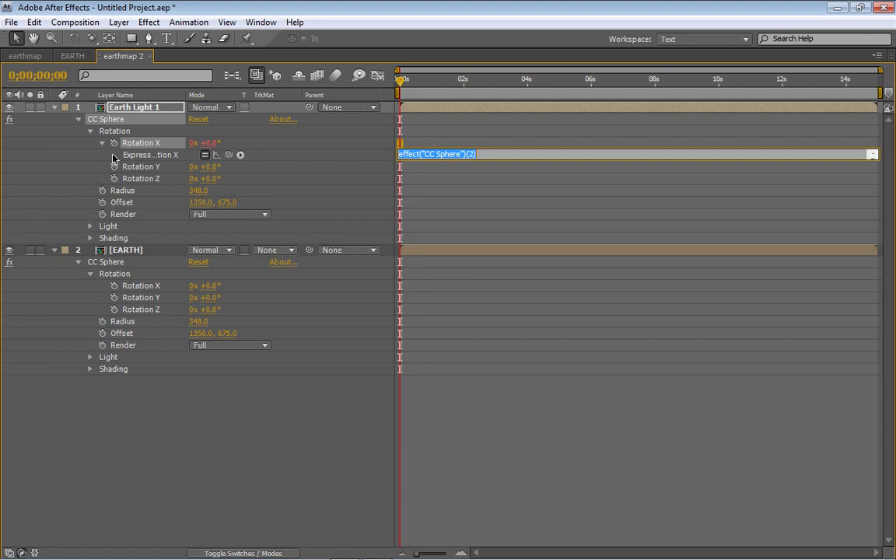
key("KP_Enter")
left_click(115, 166, "alt")
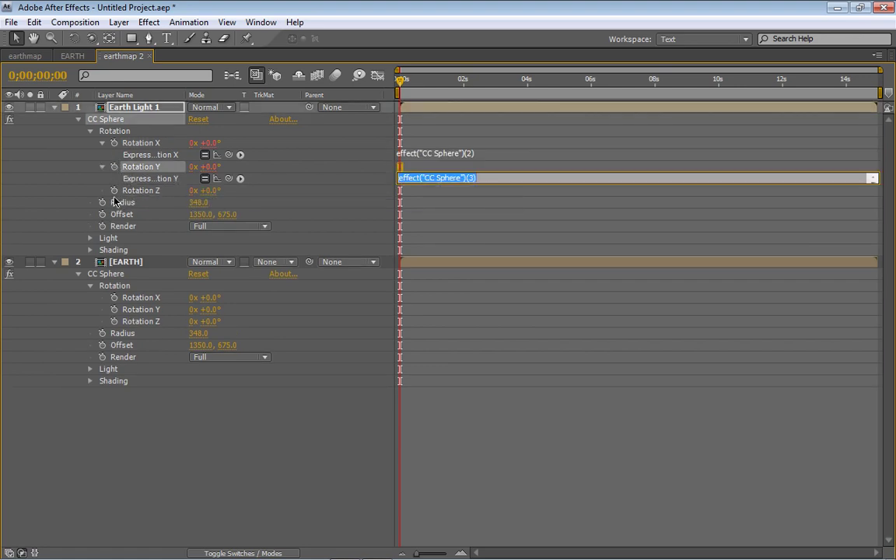
key("KP_Enter")
left_click(115, 190, "alt")
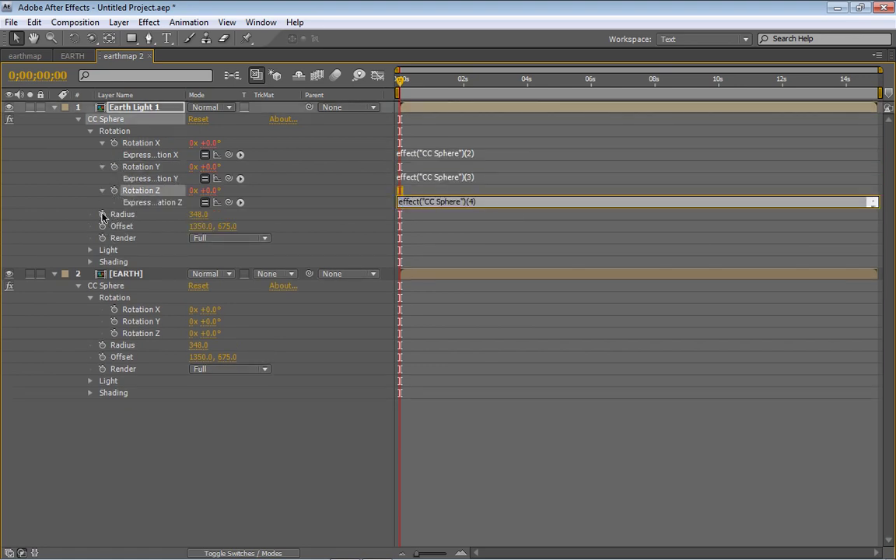
key("KP_Enter")
left_click(102, 214, "alt")
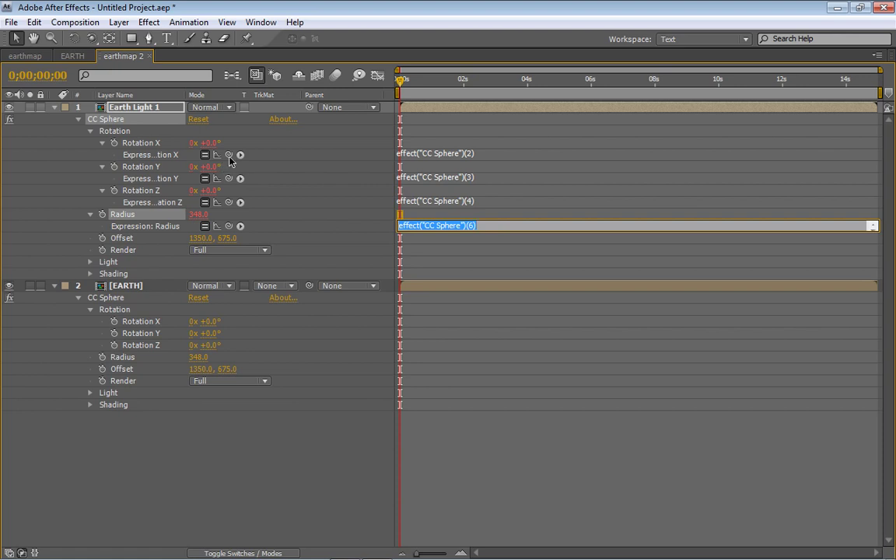
left_click(156, 144)
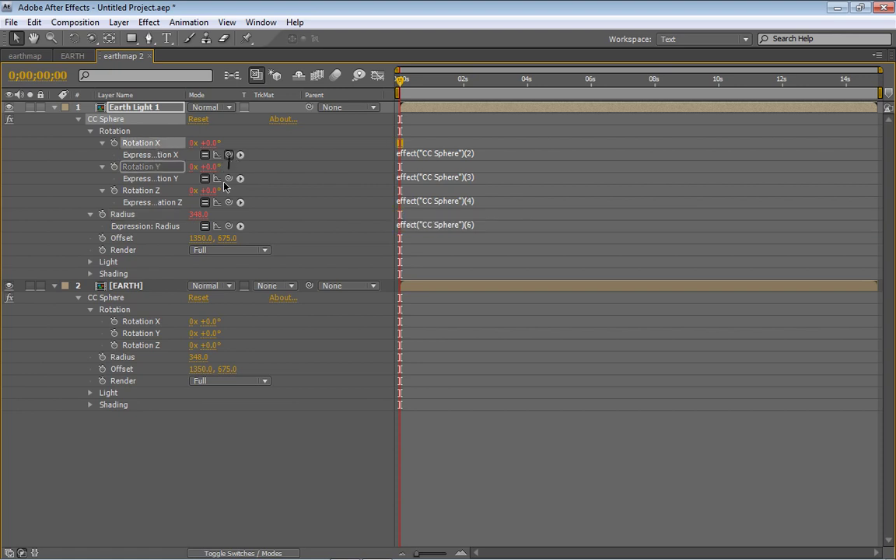
Pickwhip each expression to [EARTH]'s matching Rotation X, Y, Z and Radius
left_click_drag(228, 154, 147, 321)
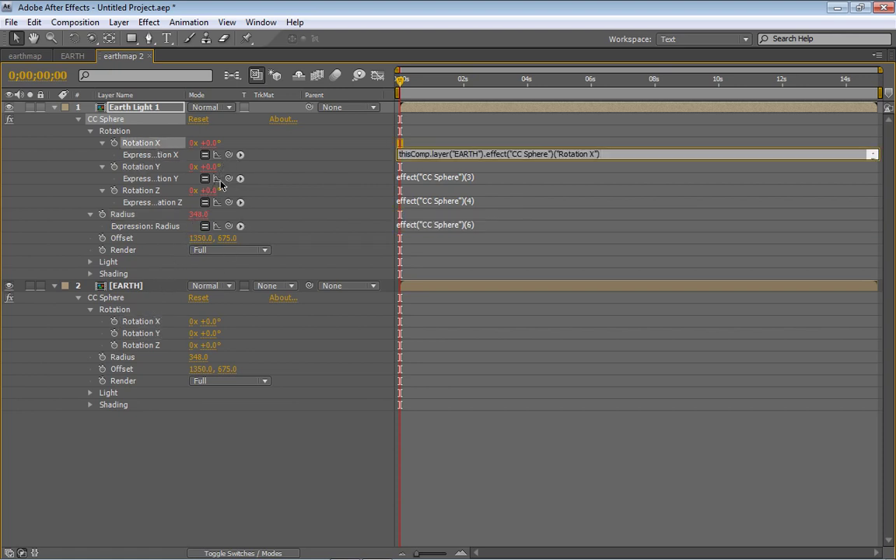
left_click_drag(228, 179, 147, 333)
left_click_drag(229, 203, 152, 345)
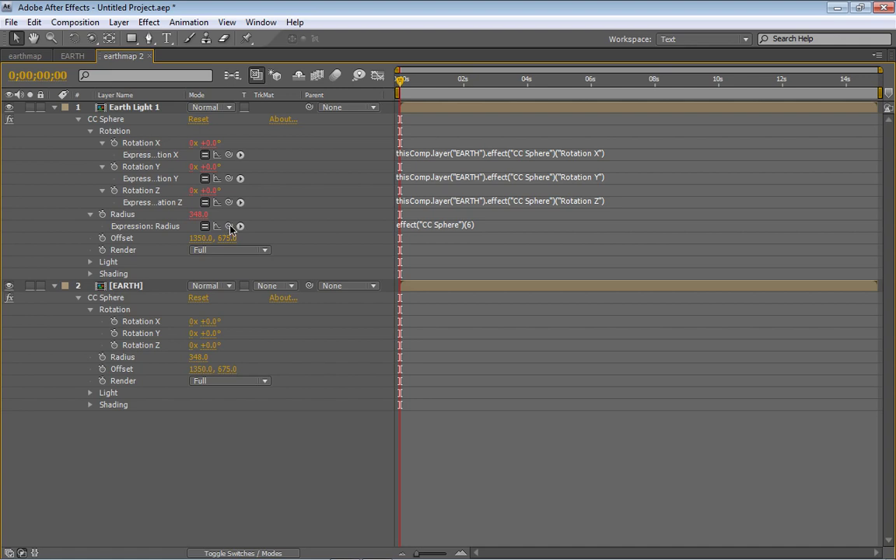
left_click_drag(230, 226, 136, 363)
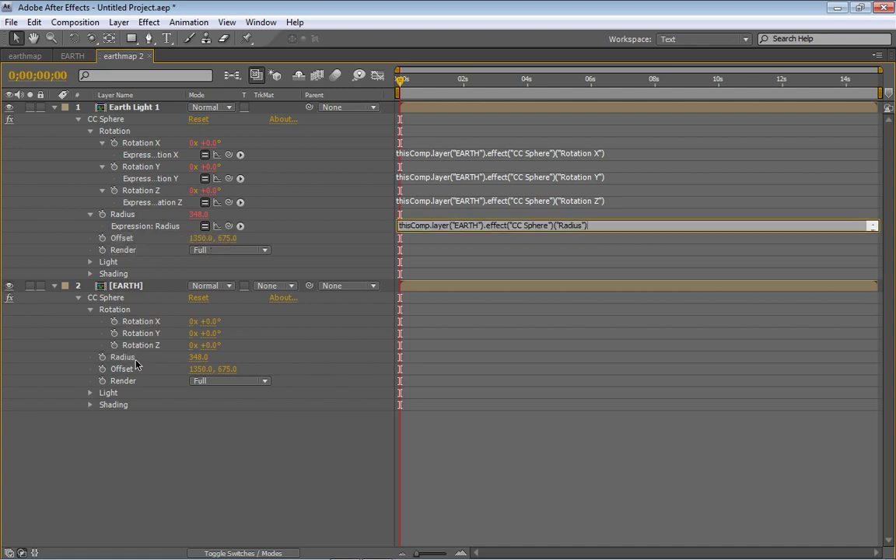
left_click(336, 233)
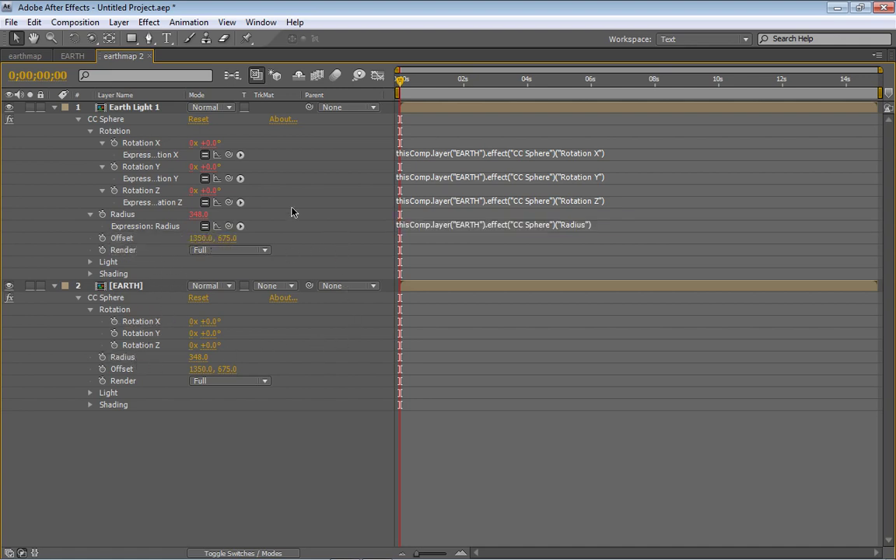
Collapse the expression rows and CC Sphere properties on both layers
left_click(78, 119)
left_click(78, 120)
left_click(101, 143)
left_click(102, 156)
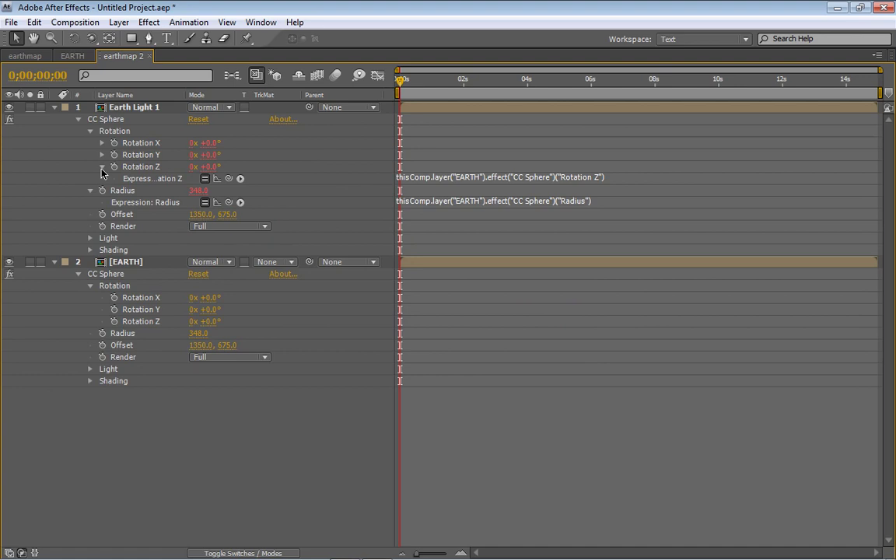
left_click(102, 168)
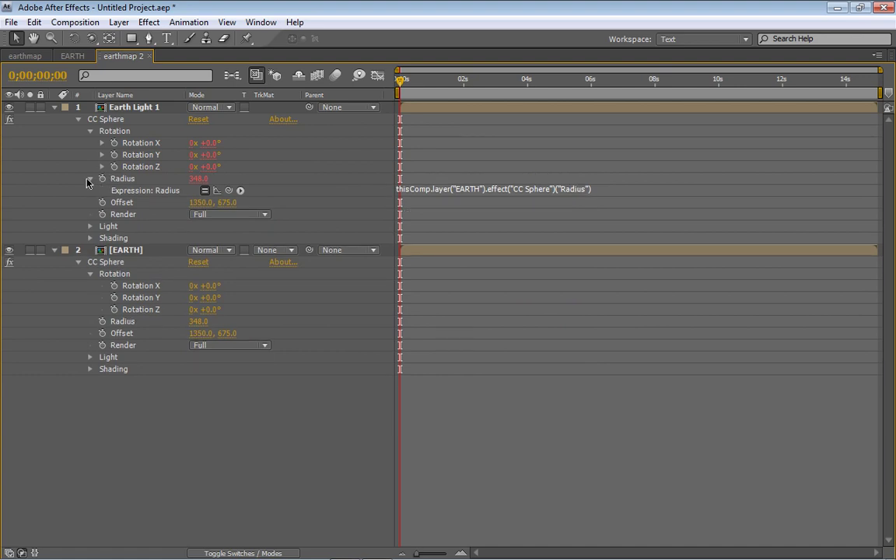
left_click(89, 180)
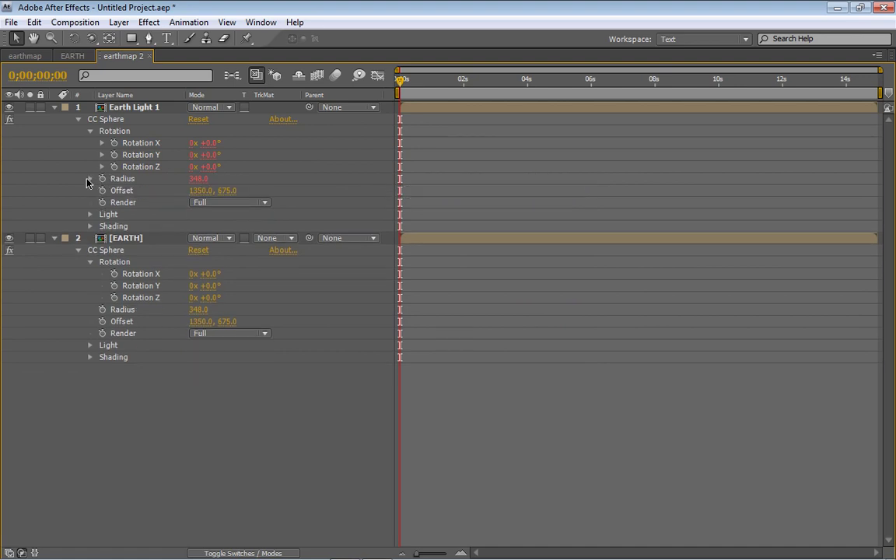
left_click(89, 261)
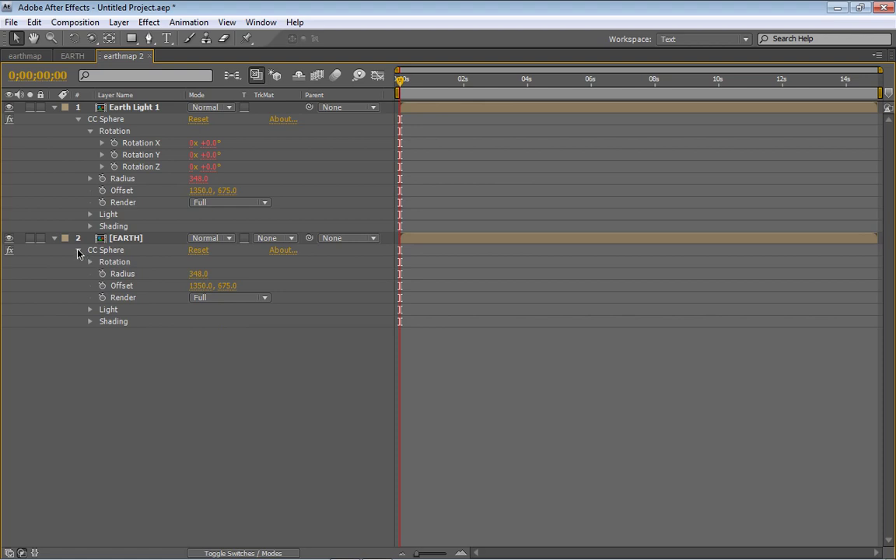
left_click(78, 251)
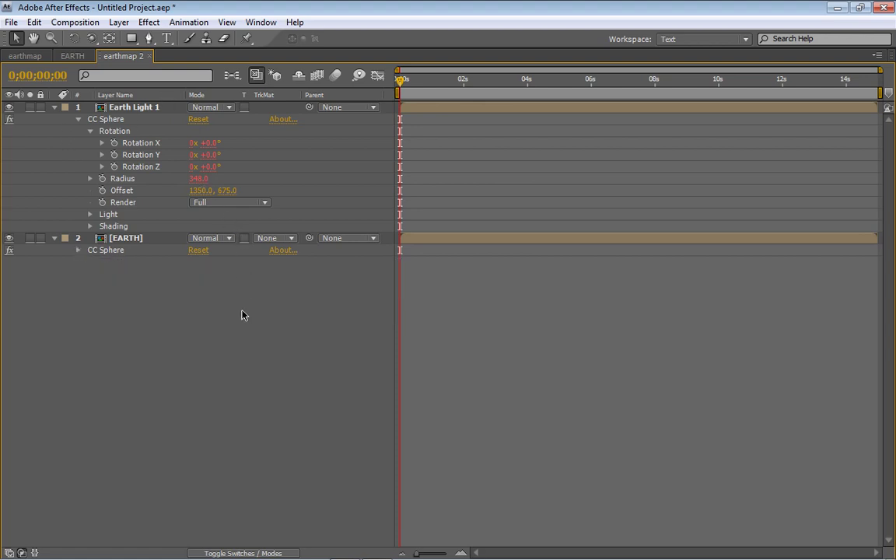
Restore the full workspace and adjust the [EARTH] layer's CC Sphere light direction
key("grave")
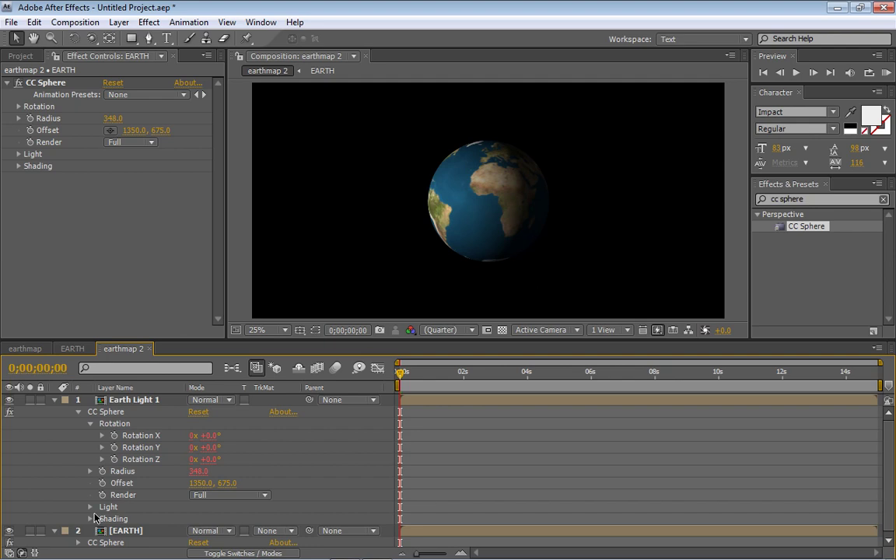
left_click(19, 155)
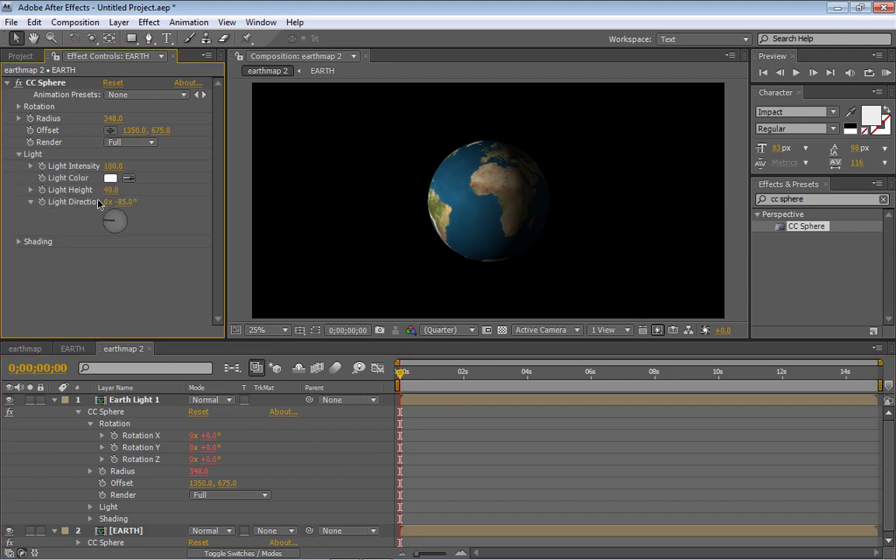
left_click_drag(127, 205, 184, 219)
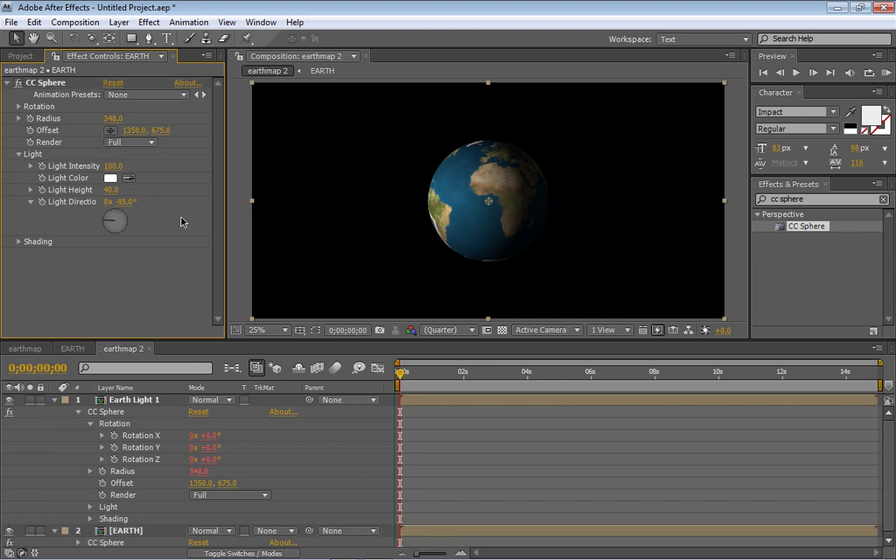
Set Earth Light 1's light to intensity 214, height -35 and direction +57°
left_click(124, 402)
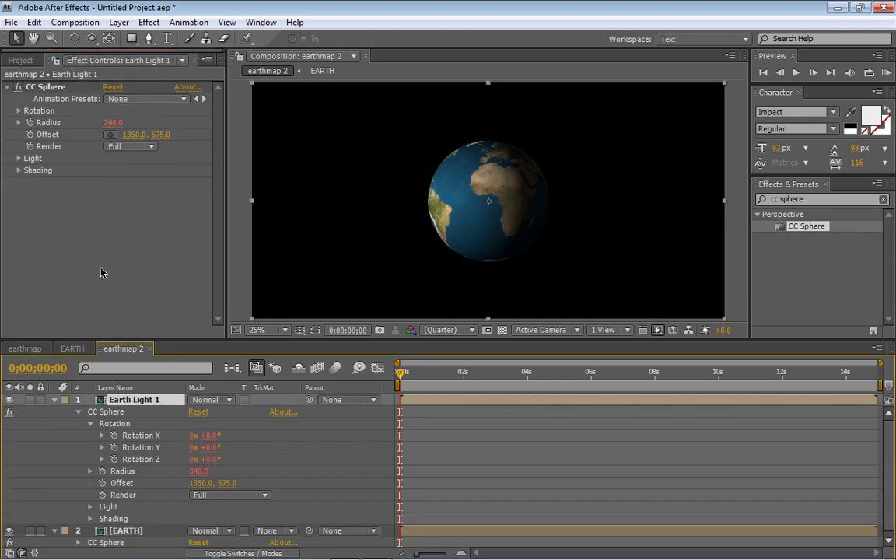
left_click(20, 160)
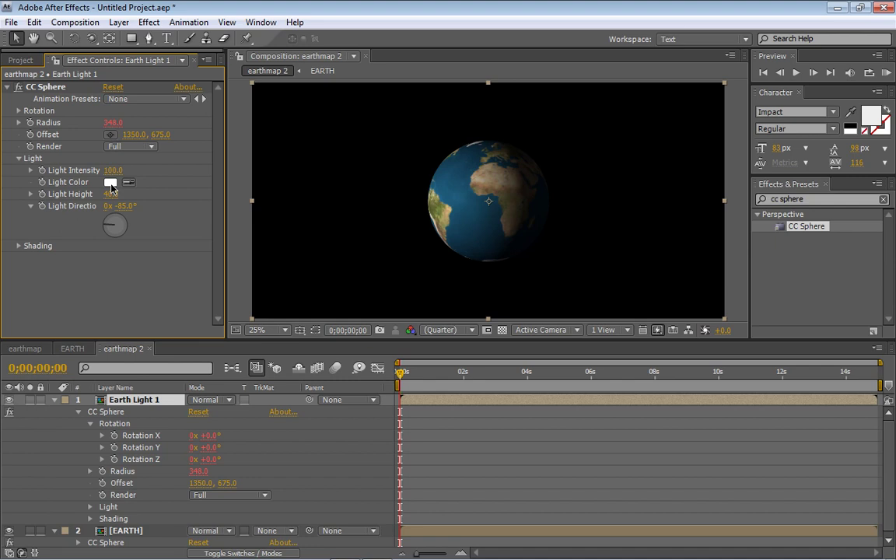
left_click_drag(125, 208, 276, 258)
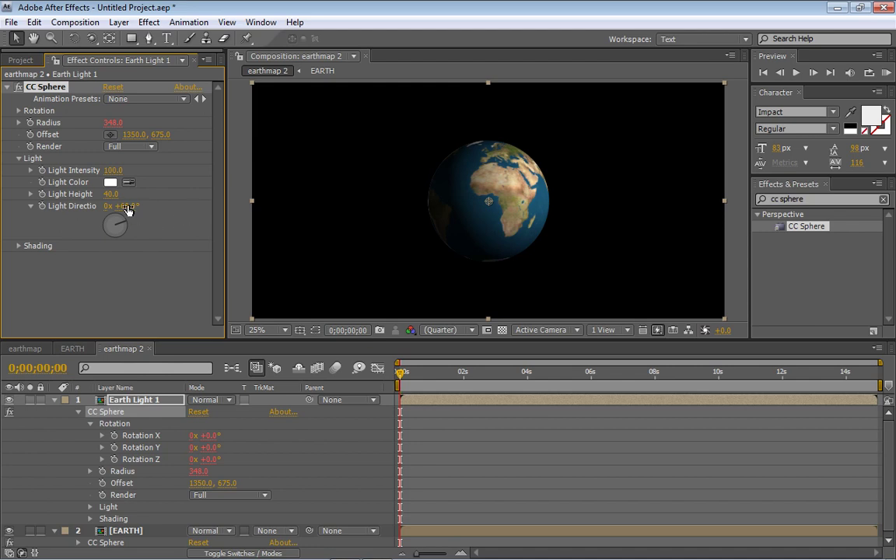
left_click_drag(109, 193, 191, 170)
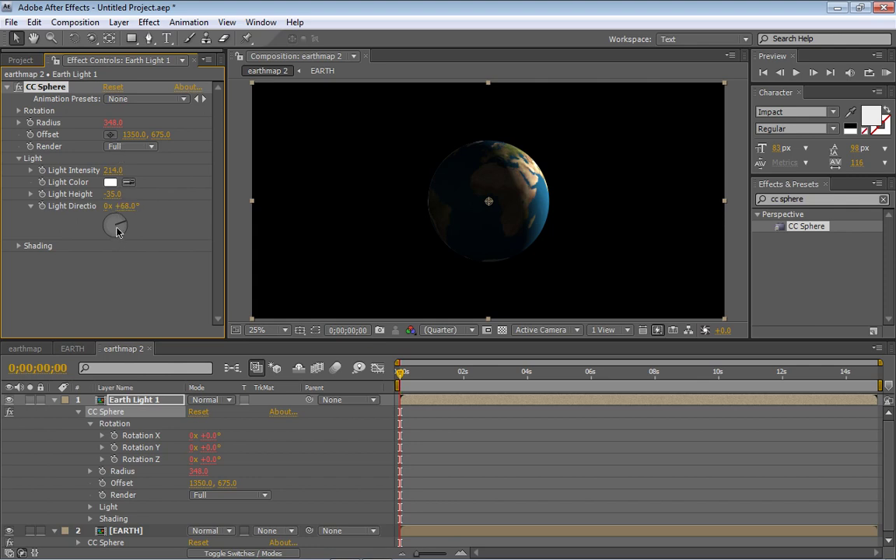
left_click_drag(120, 207, 106, 177)
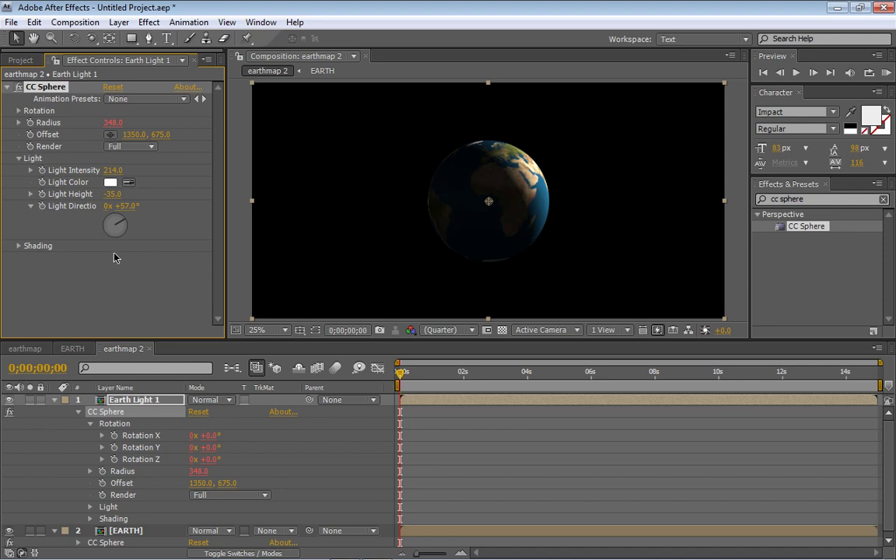
left_click(18, 157)
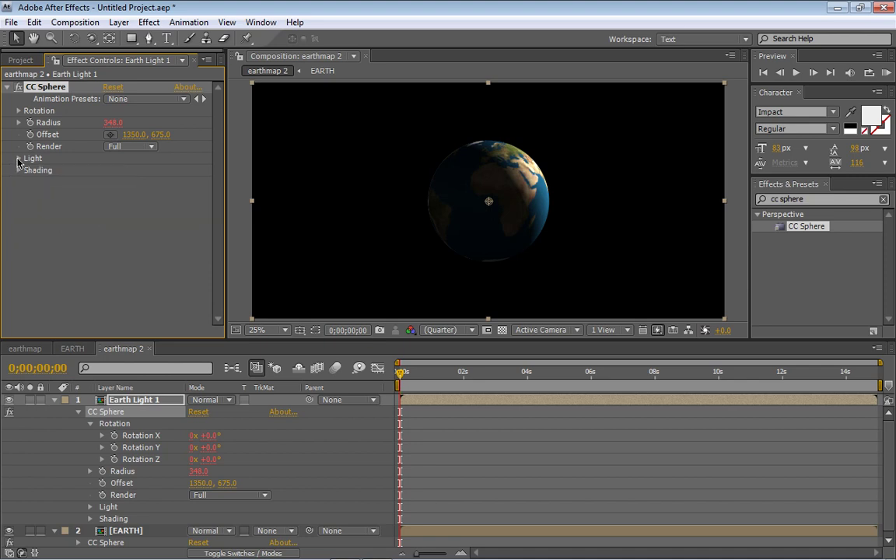
left_click(8, 86)
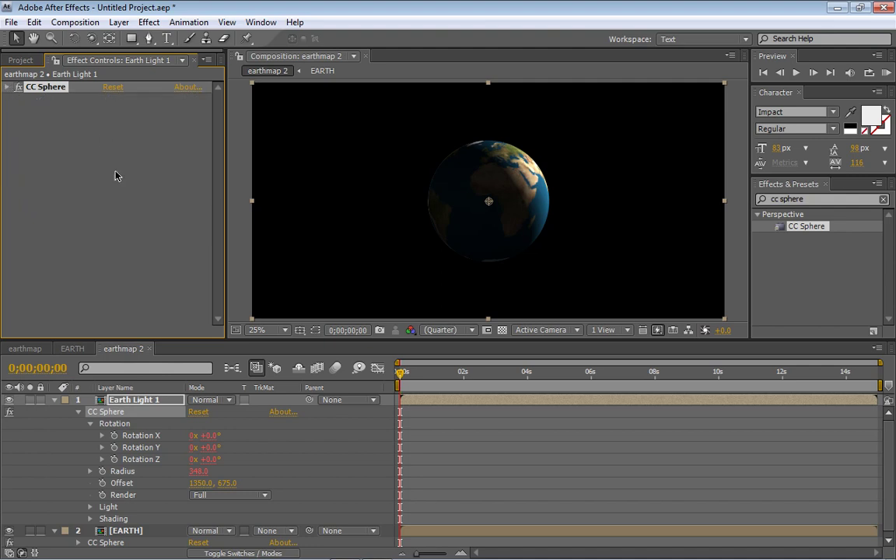
Duplicate Earth Light 1 as Earth Light 2 with light intensity 246, height -45, direction +226°
left_click(148, 400)
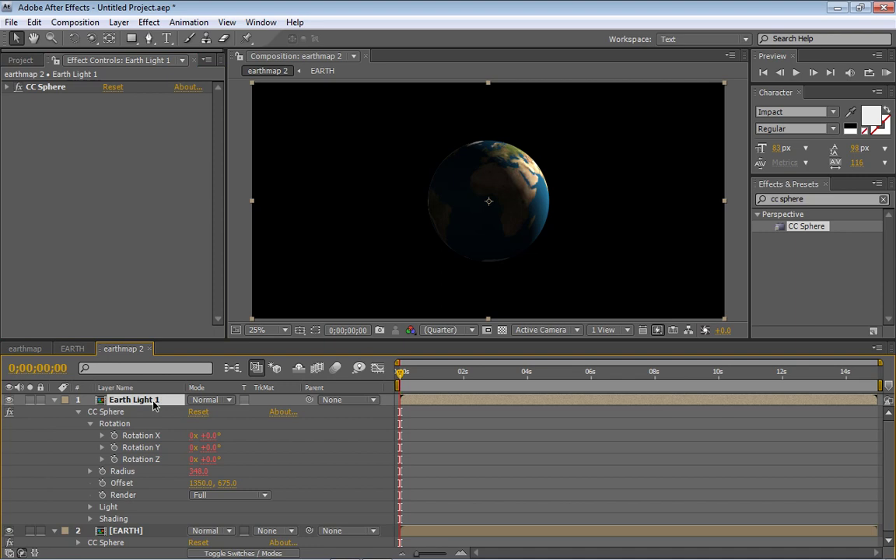
key("ctrl+d")
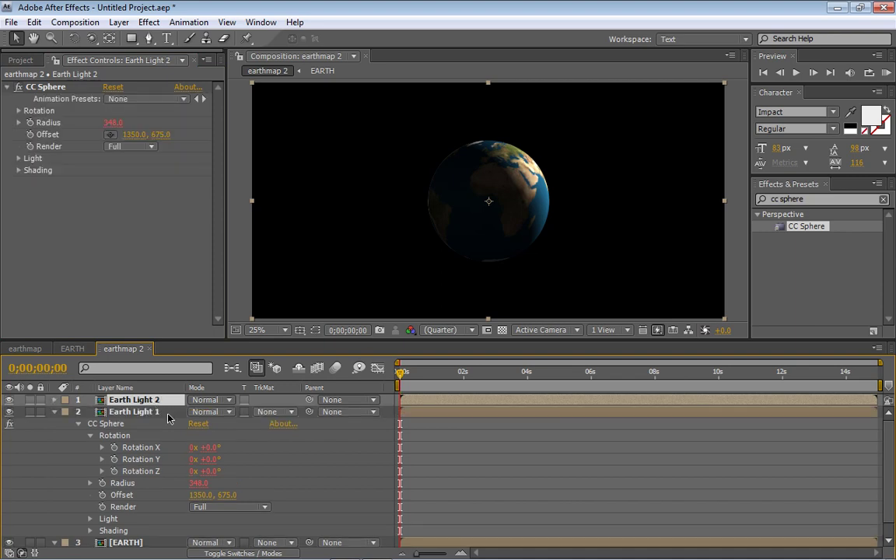
left_click(55, 412)
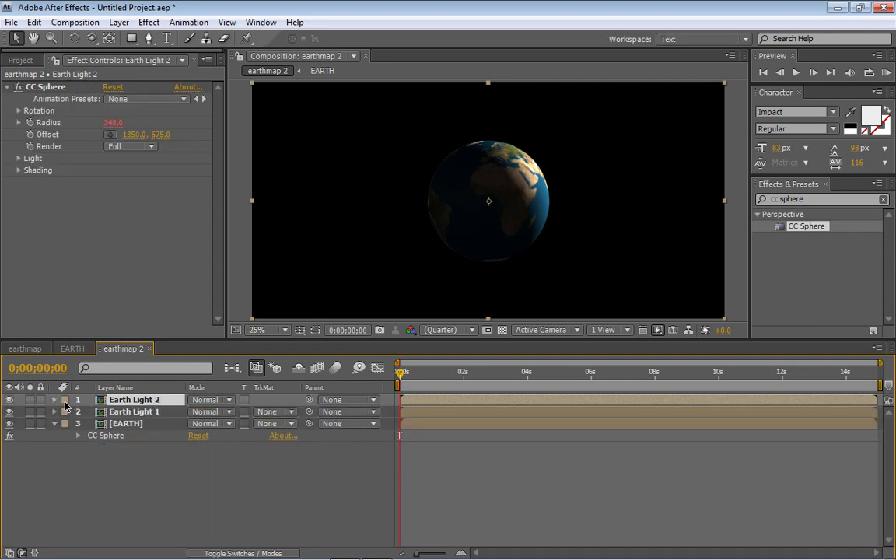
left_click(19, 159)
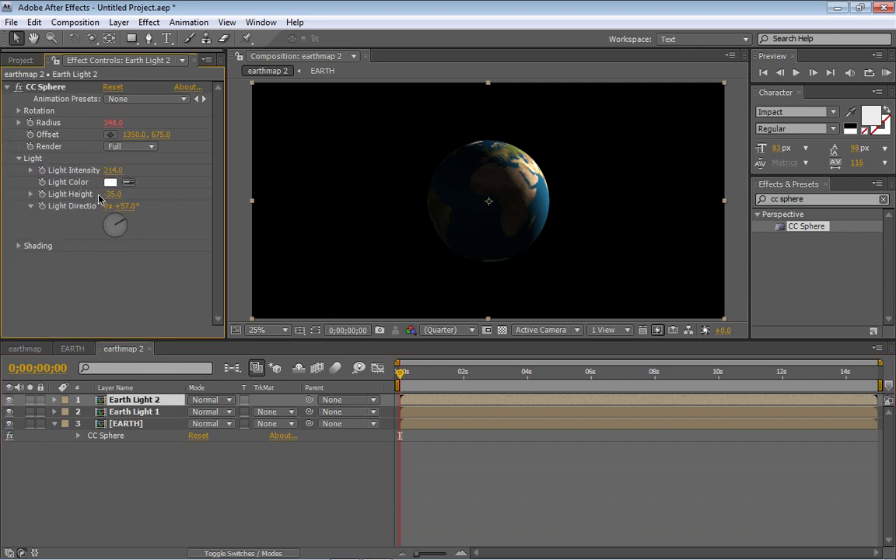
left_click_drag(122, 206, 264, 229)
mouse_move(109, 194)
left_mouse_down()
mouse_move(125, 194)
mouse_move(99, 193)
mouse_move(108, 193)
left_mouse_up()
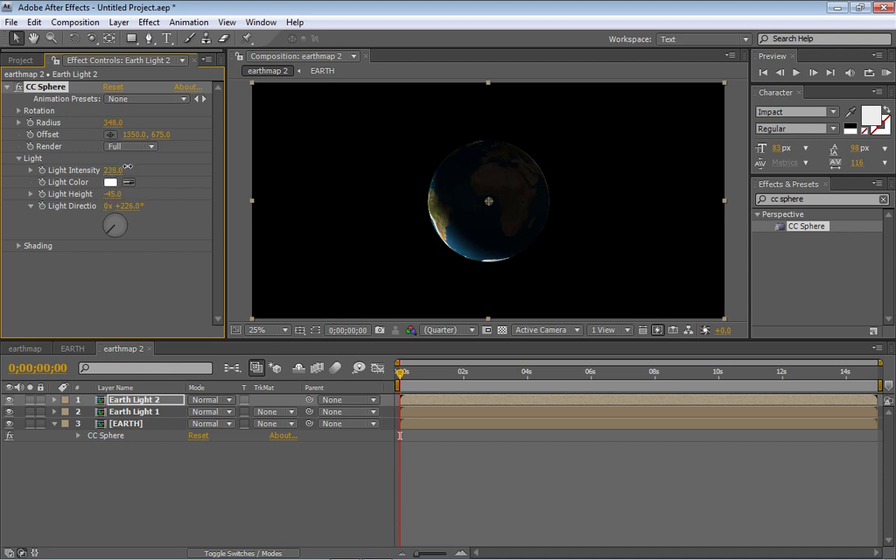
Set Earth Light 1 and Earth Light 2 to Screen blending mode, then collapse EARTH
left_click(132, 412, "shift")
left_click(209, 410)
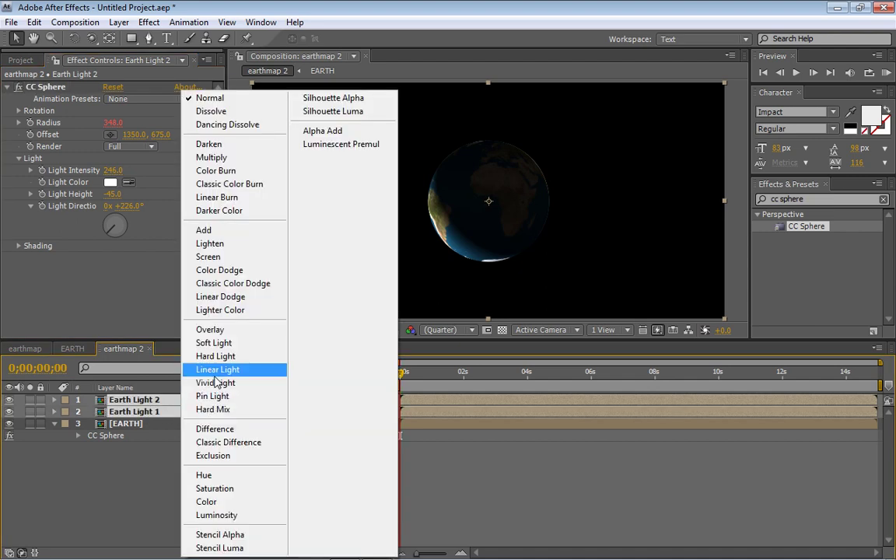
left_click(231, 257)
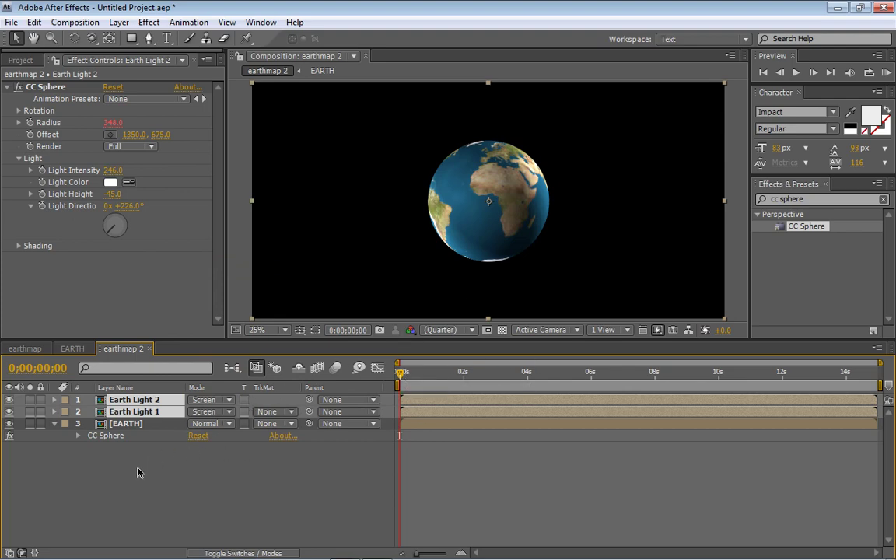
left_click(54, 423)
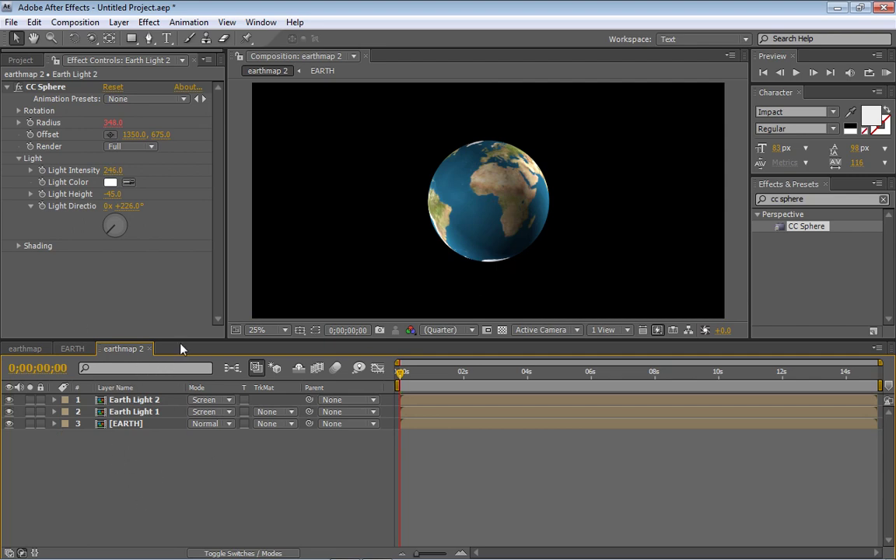
Inside the EARTH precomp, add atmosphere.jpg and scale it to fill the composition
double_click(126, 423)
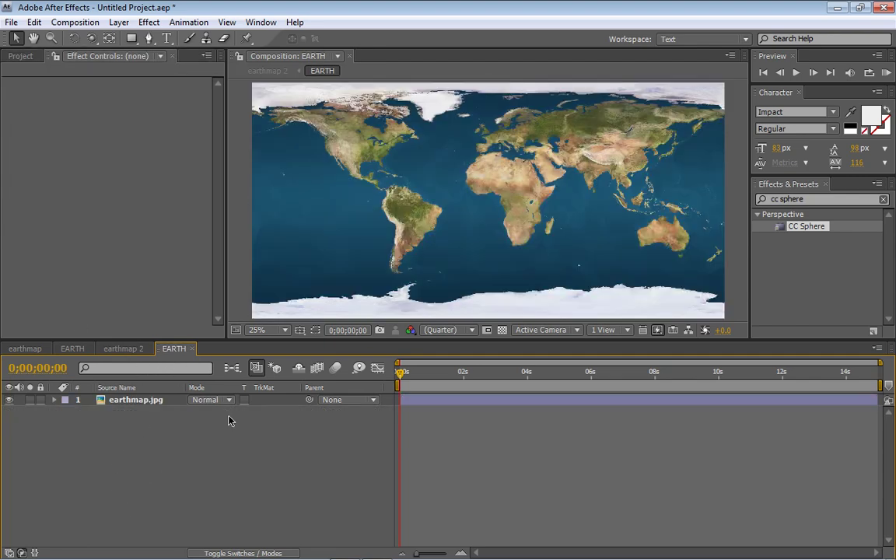
left_click(134, 399)
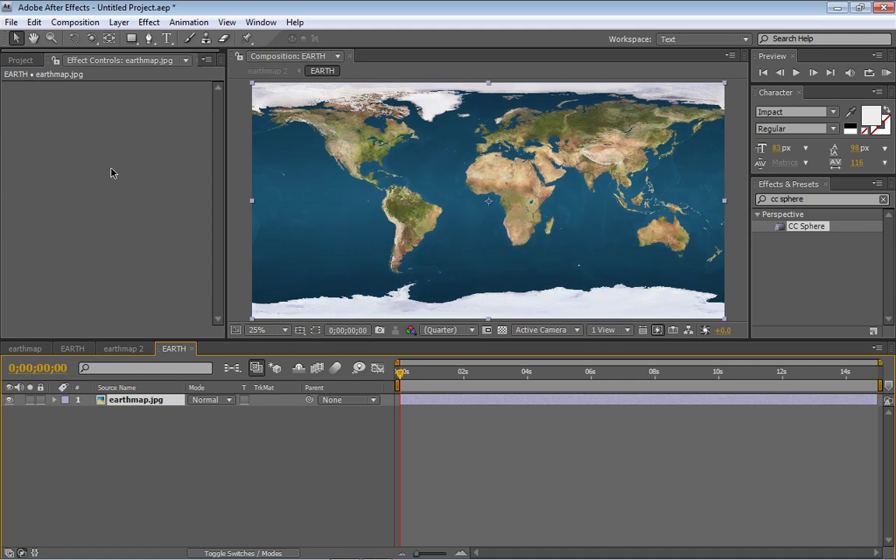
left_click(21, 60)
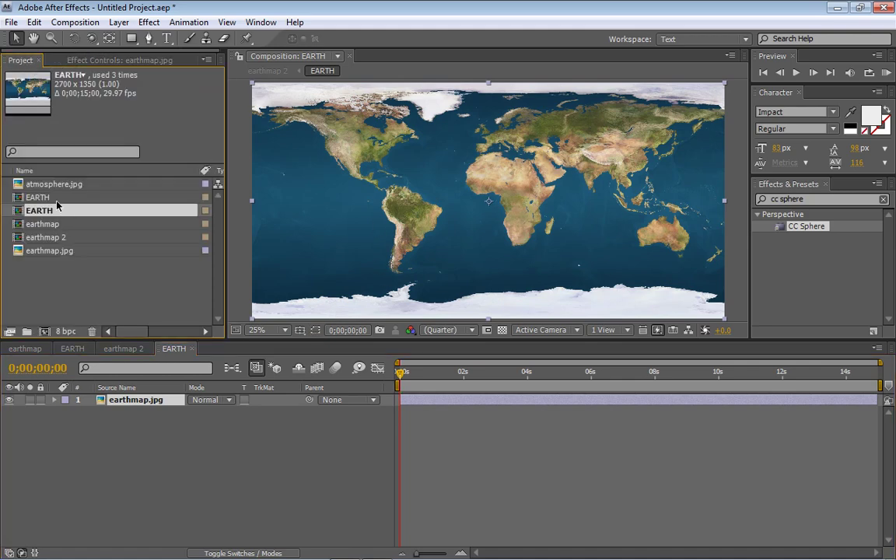
left_click_drag(63, 187, 148, 398)
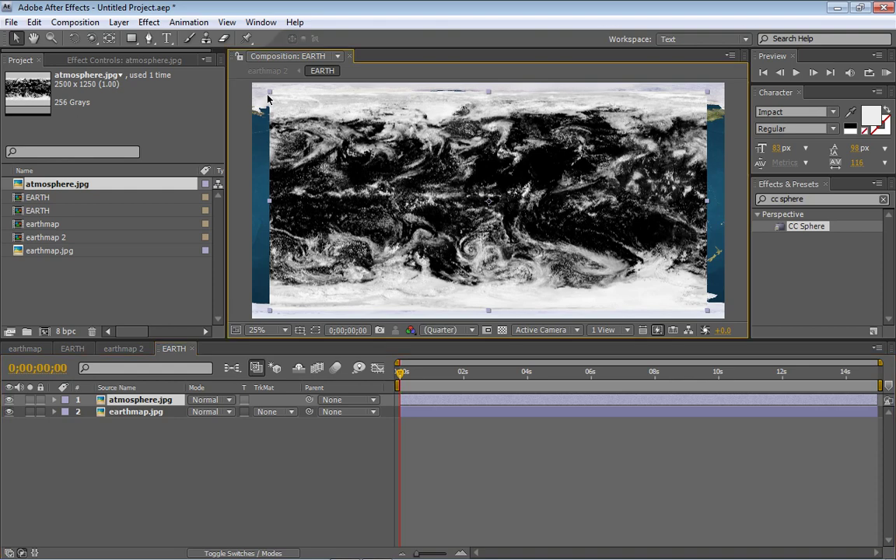
left_click_drag(272, 95, 250, 86)
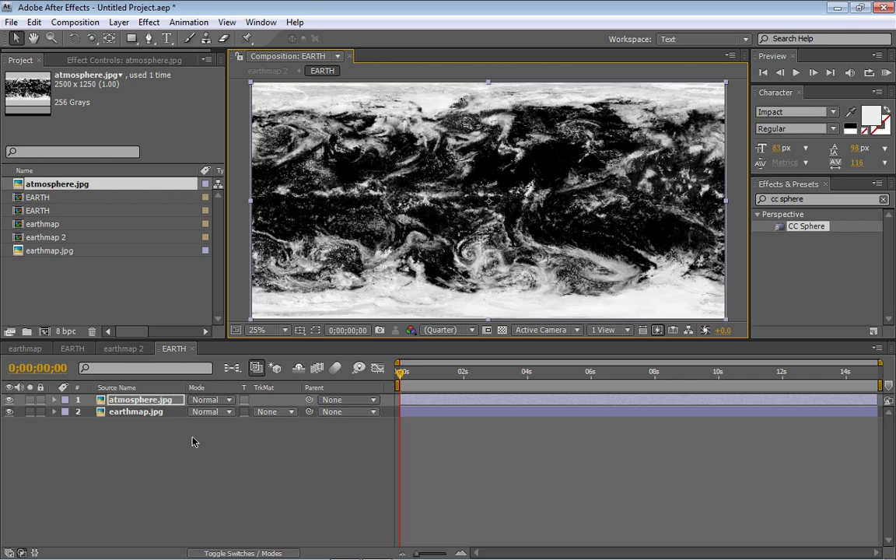
Set the atmosphere layer's blending mode to Screen
left_click(154, 386)
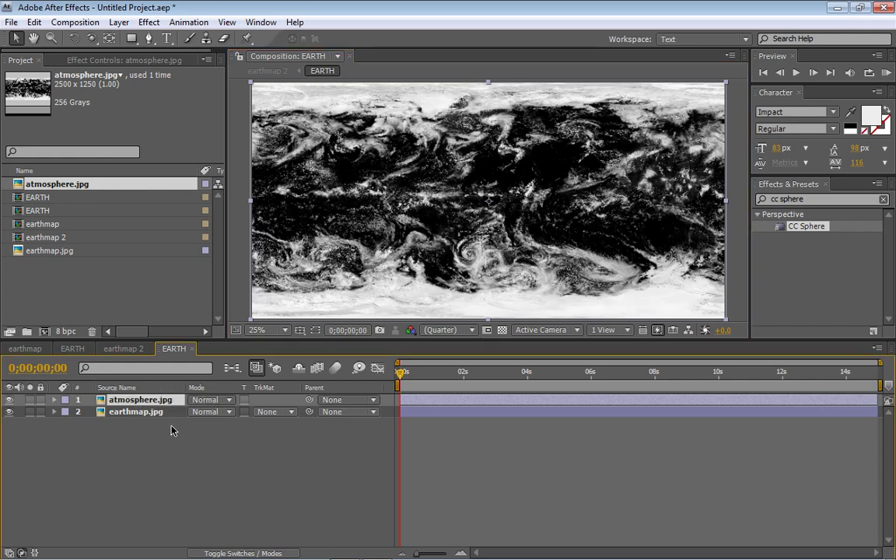
left_click(210, 400)
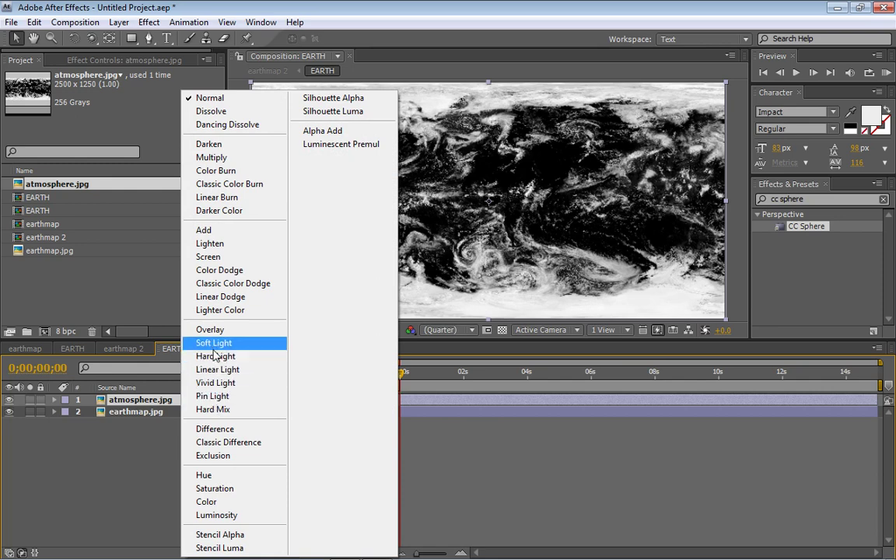
left_click(207, 257)
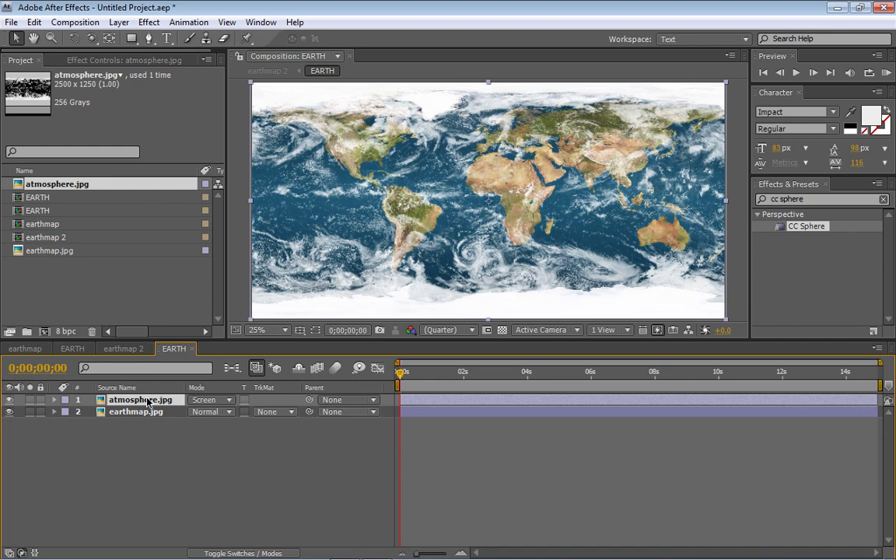
Apply the Motion Tile effect to the atmosphere clouds layer
left_click(807, 199)
type("m")
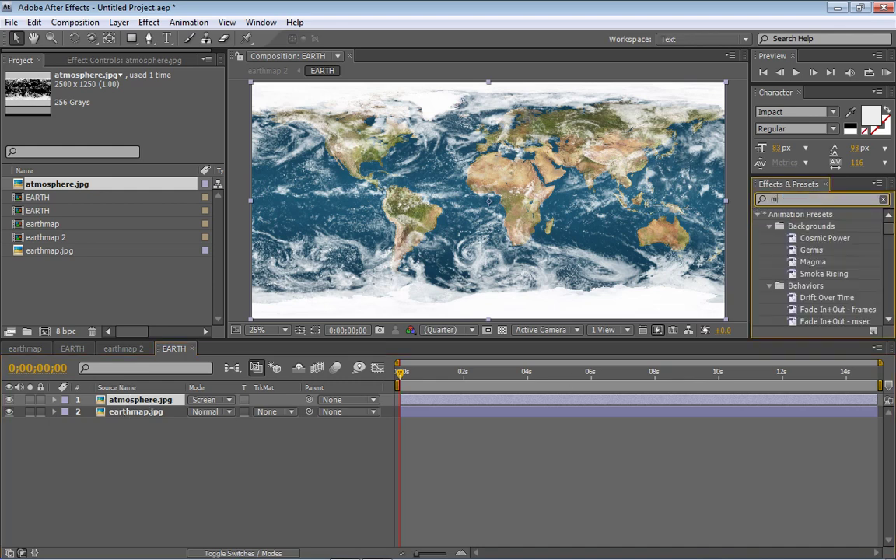
type("otion tile")
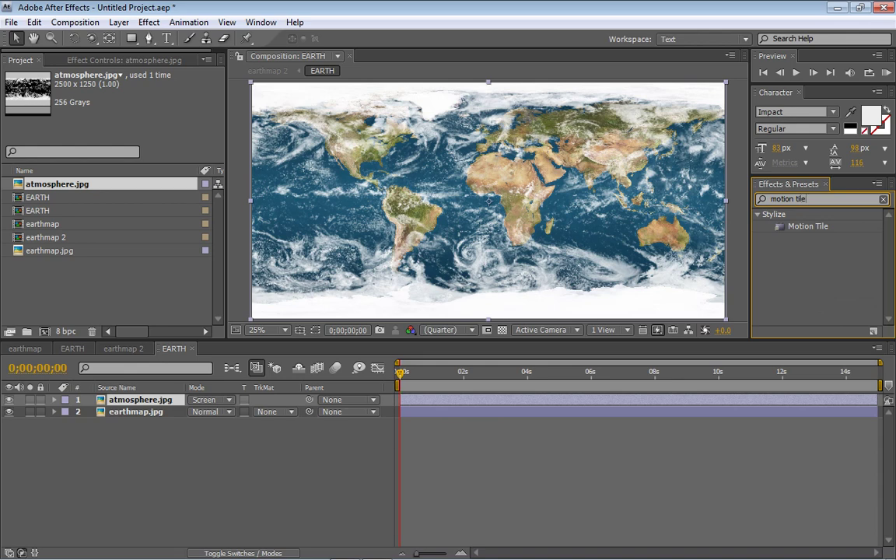
left_click_drag(809, 226, 714, 235)
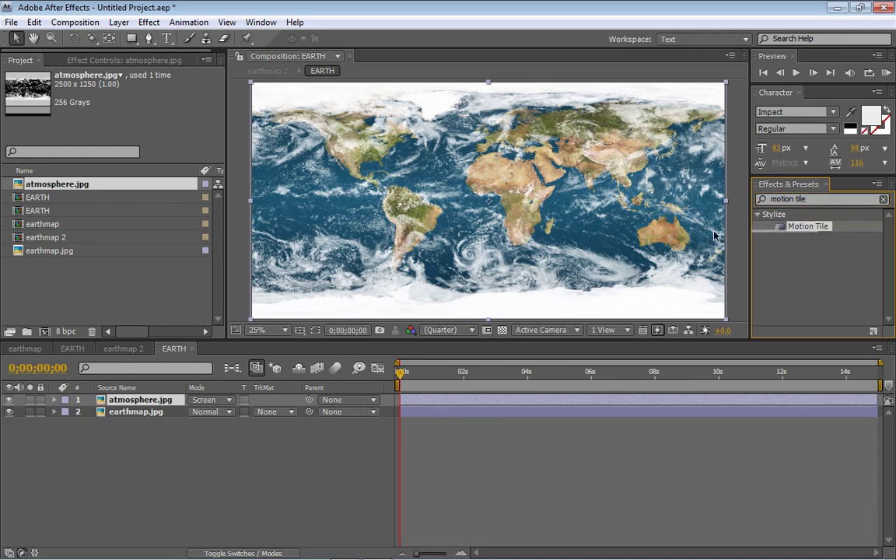
left_click_drag(589, 236, 543, 402)
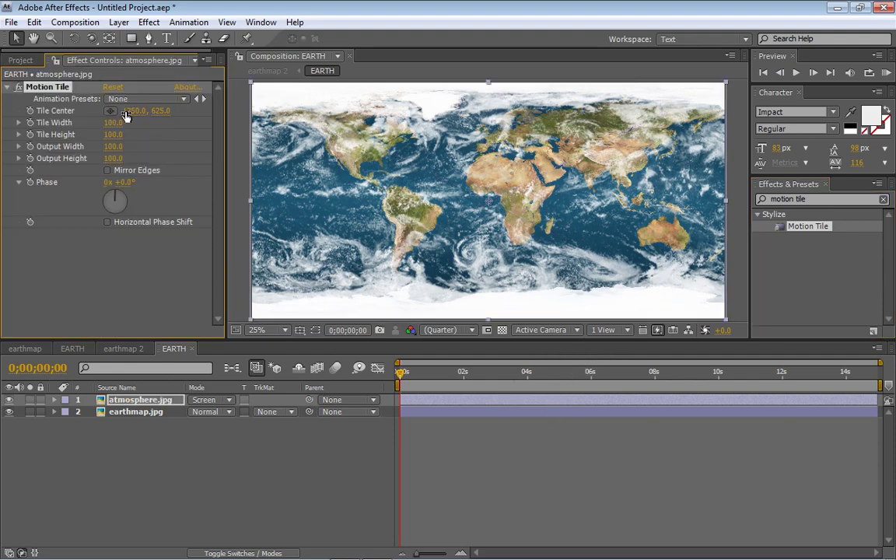
Keyframe Motion Tile's Tile Center to 4410, 625 at 4 seconds, then show the earthmap 2 composition
mouse_move(126, 110)
left_mouse_down()
mouse_move(412, 137)
mouse_move(223, 115)
mouse_move(834, 156)
mouse_move(122, 115)
left_mouse_up()
left_click(30, 110)
left_click(526, 374)
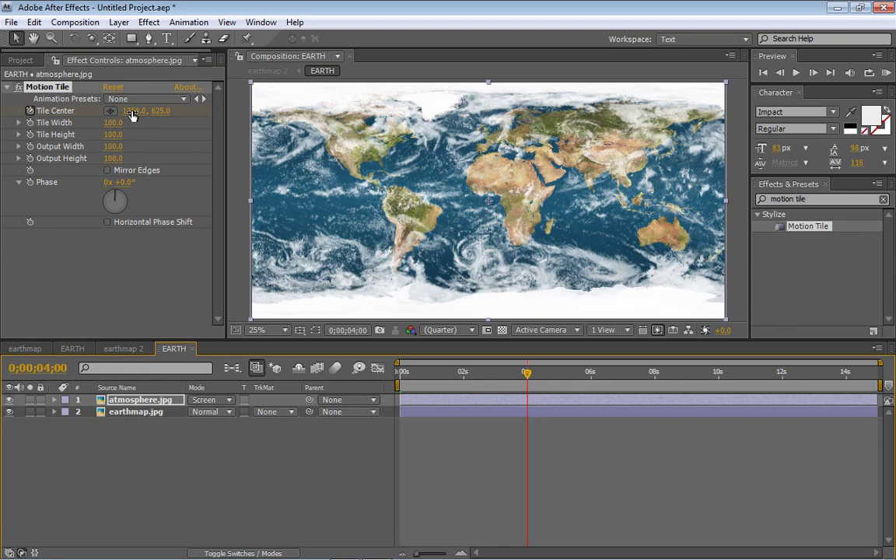
left_click_drag(133, 111, 185, 111)
left_click_drag(655, 161, 791, 162)
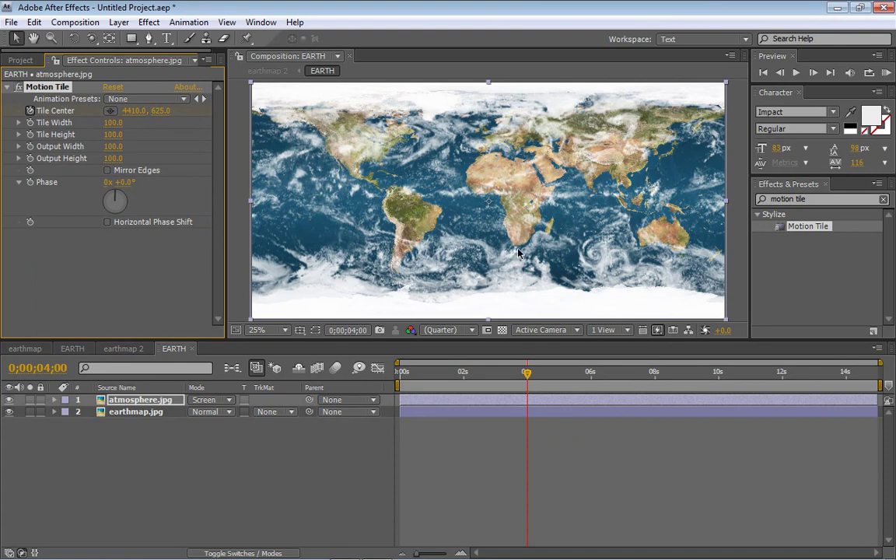
left_click(131, 427)
left_click(125, 349)
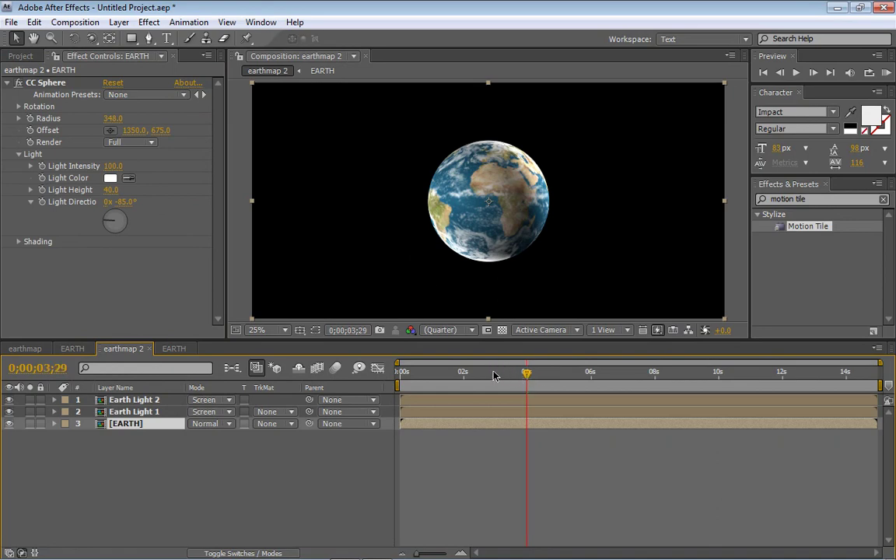
Rewind and expand the EARTH layer's CC Sphere Rotation settings
left_click_drag(527, 376, 395, 381)
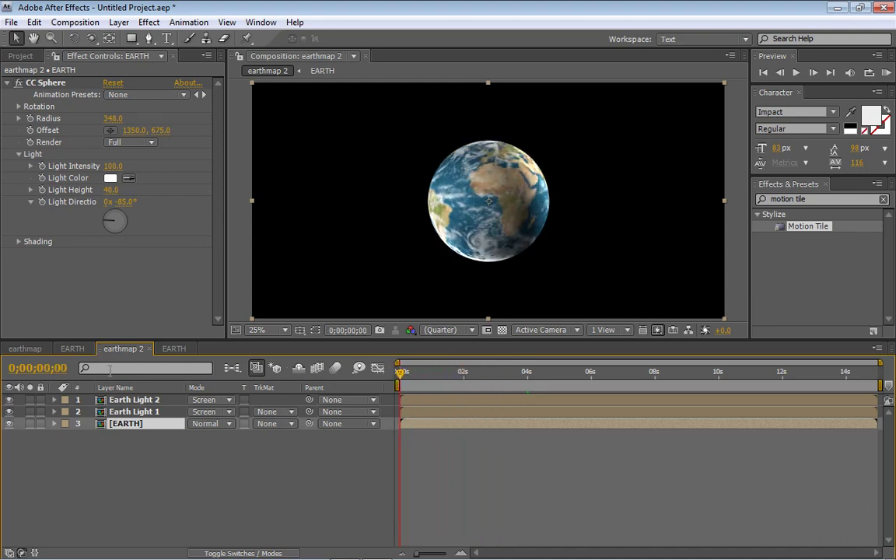
left_click(20, 155)
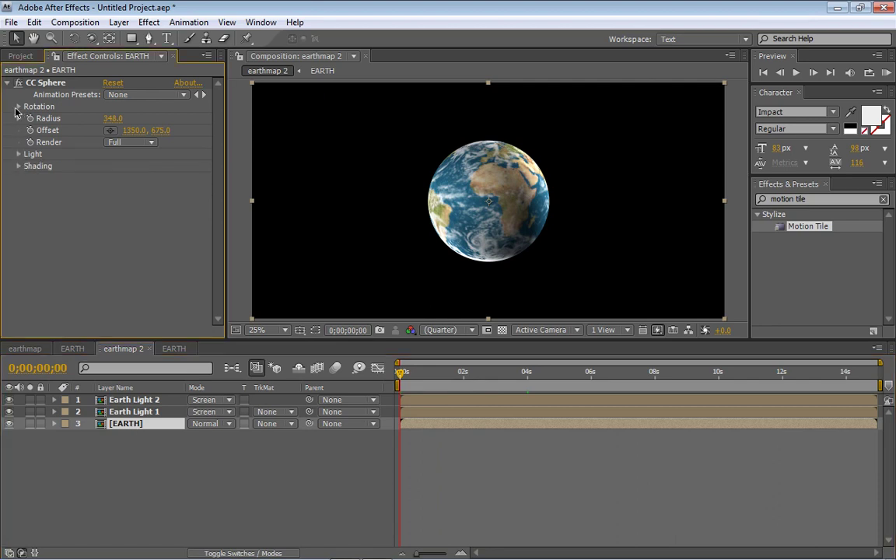
left_click(18, 119)
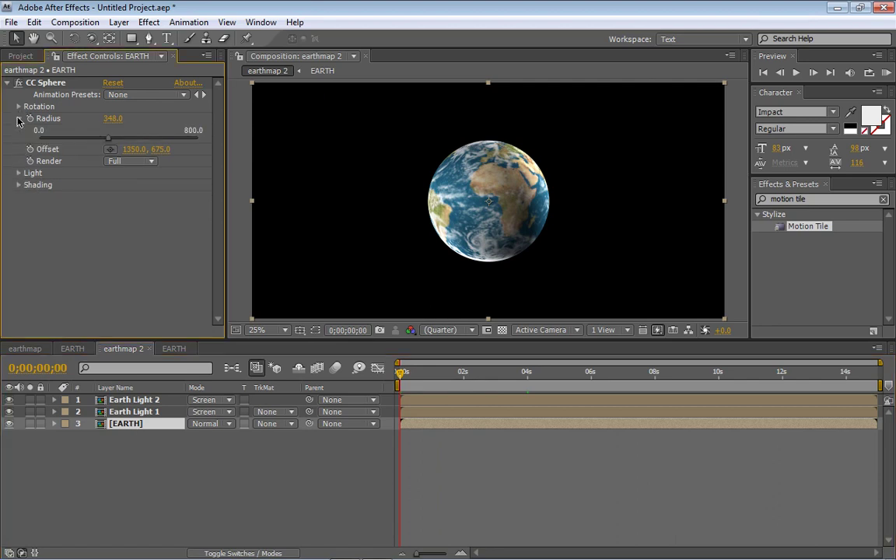
left_click(20, 115)
left_click(18, 107)
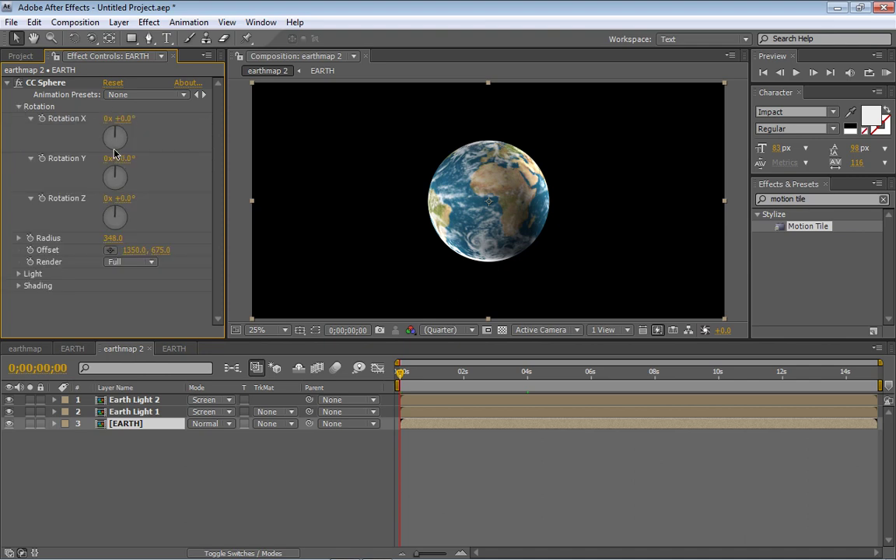
Keyframe CC Sphere Rotation Y from 0° at 0 seconds to one full turn at 4 seconds
left_click(42, 159)
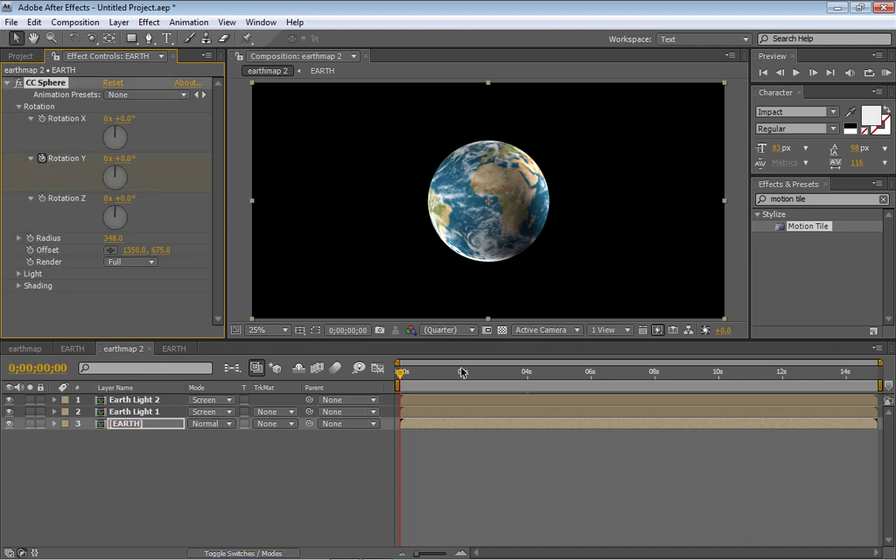
left_click(529, 384)
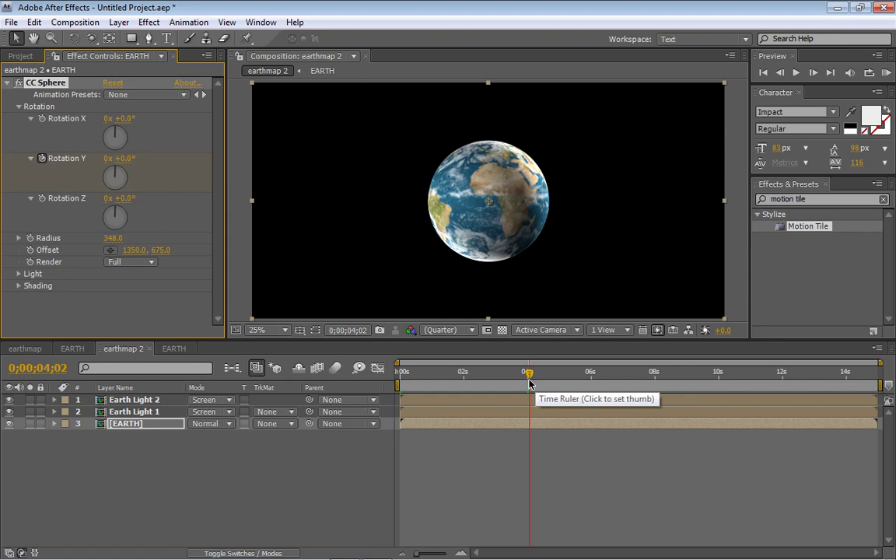
key("Page_Up")
key("Page_Up")
key("Page_Up")
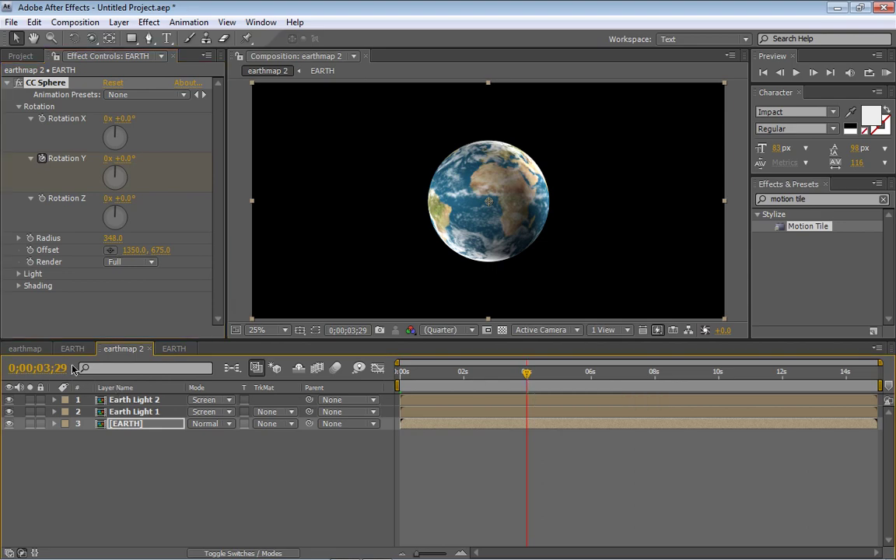
key("Page_Down")
key("Page_Down")
key("Page_Down")
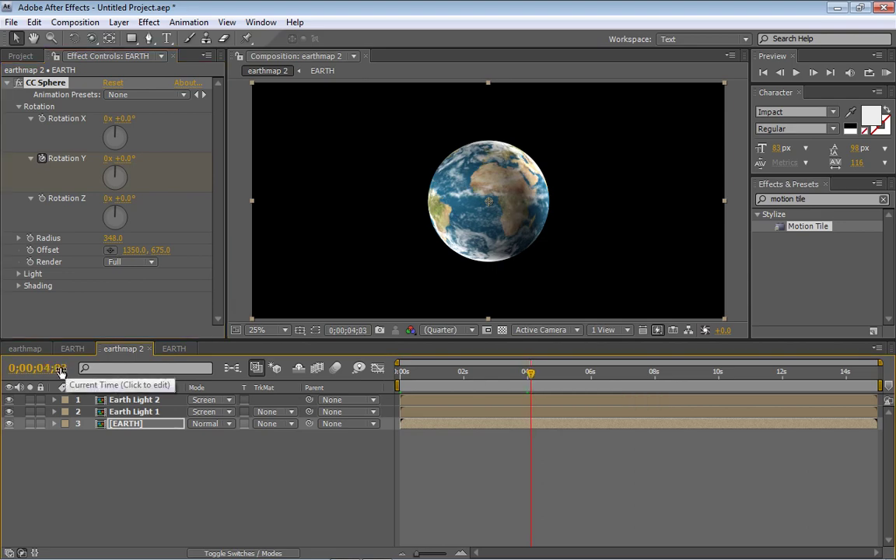
key("Page_Up")
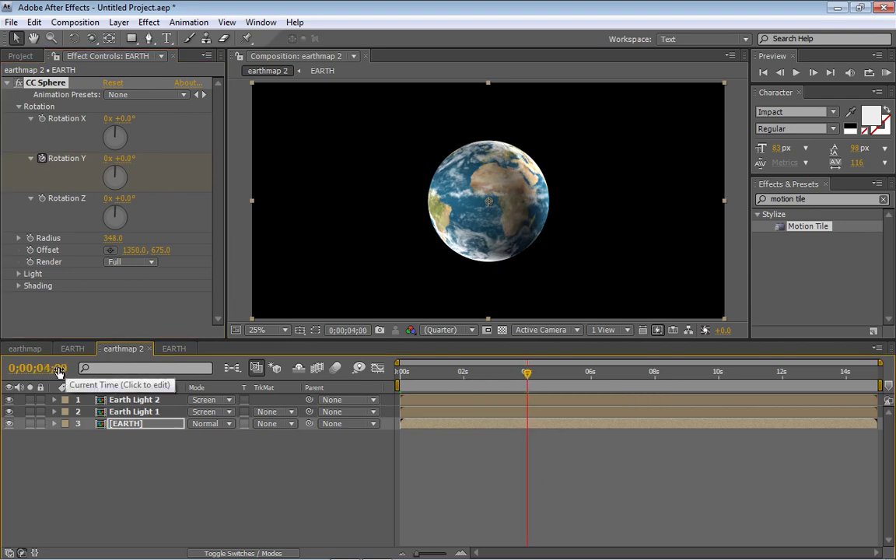
key("Page_Up")
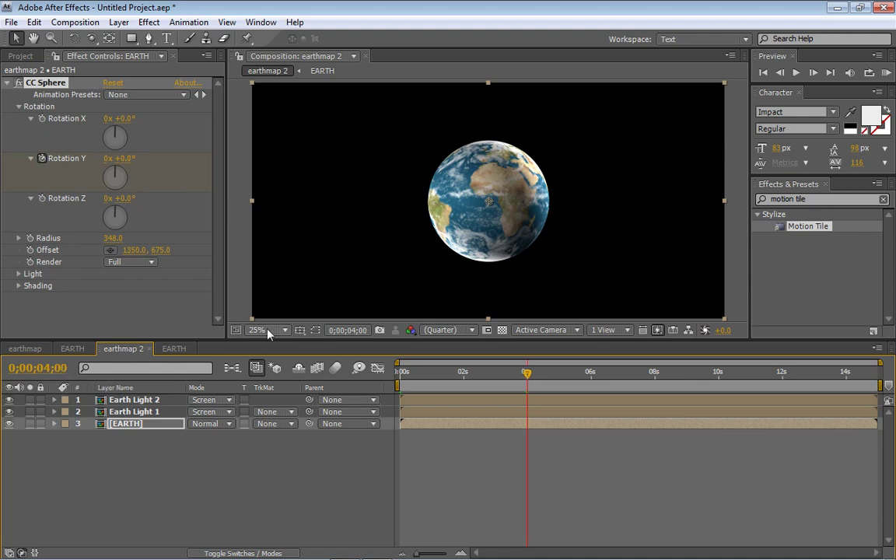
left_click(124, 159)
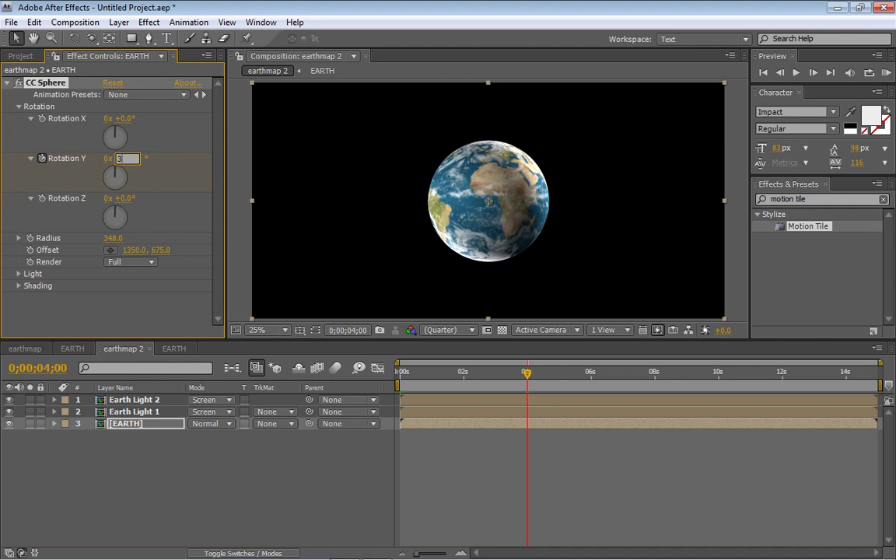
type("60")
left_click(169, 163)
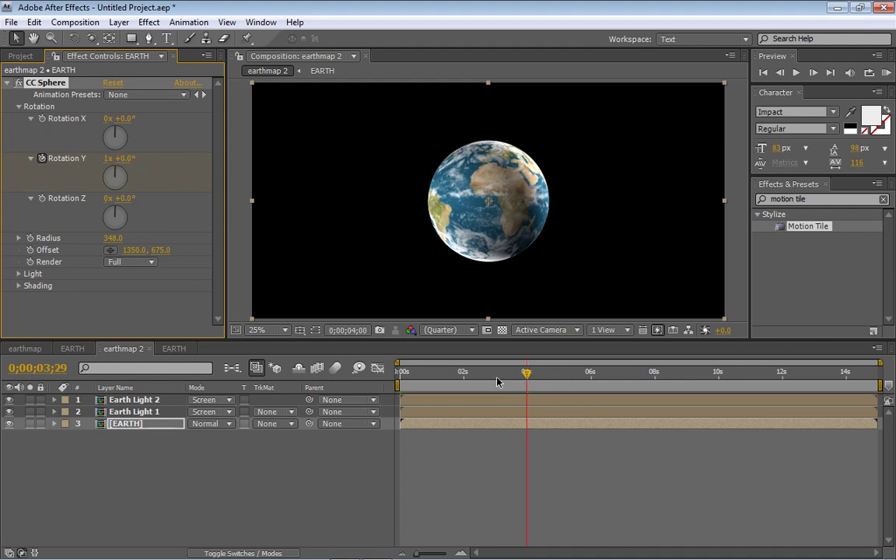
End the work area at about 4 seconds and scrub through the globe's spin
left_click_drag(473, 375, 396, 386)
left_click_drag(880, 385, 806, 385)
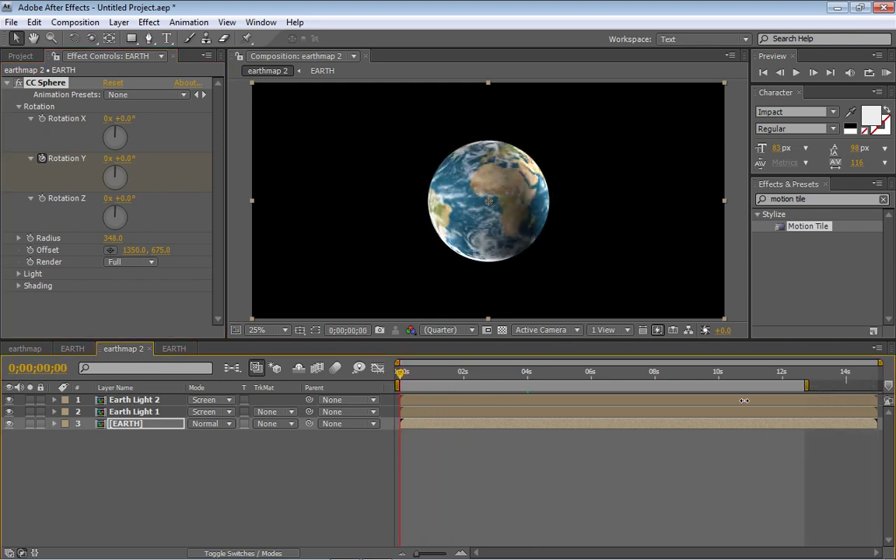
left_click_drag(744, 401, 535, 410)
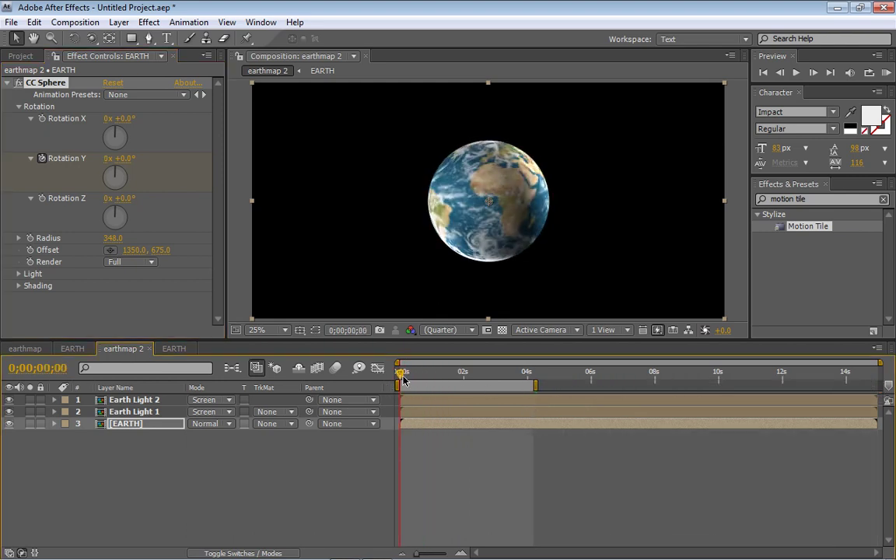
left_click_drag(403, 379, 549, 387)
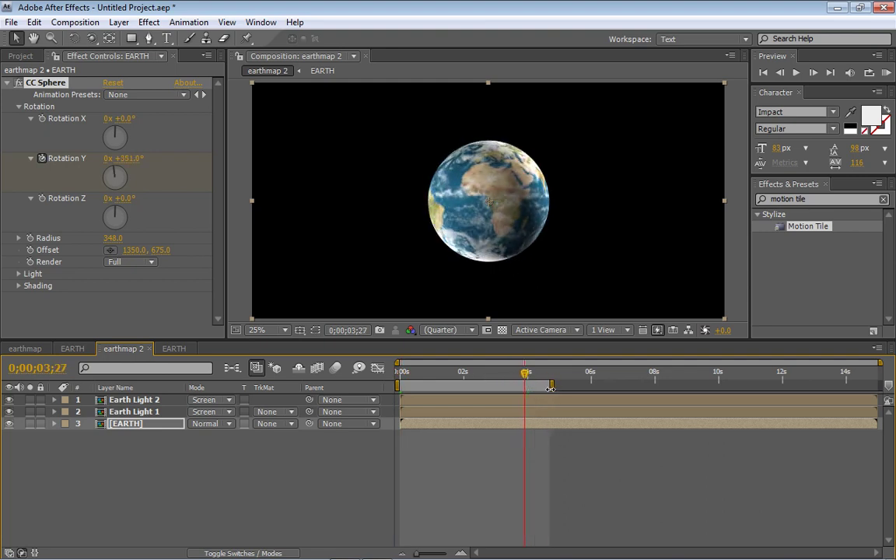
RAM preview the spinning cloud-covered globe with numpad 0, then stop it
key("KP_0")
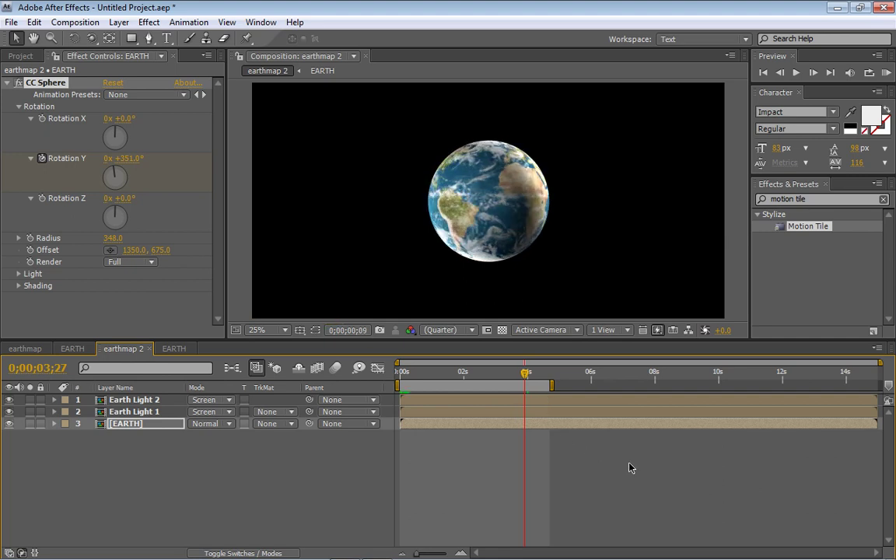
key("KP_0")
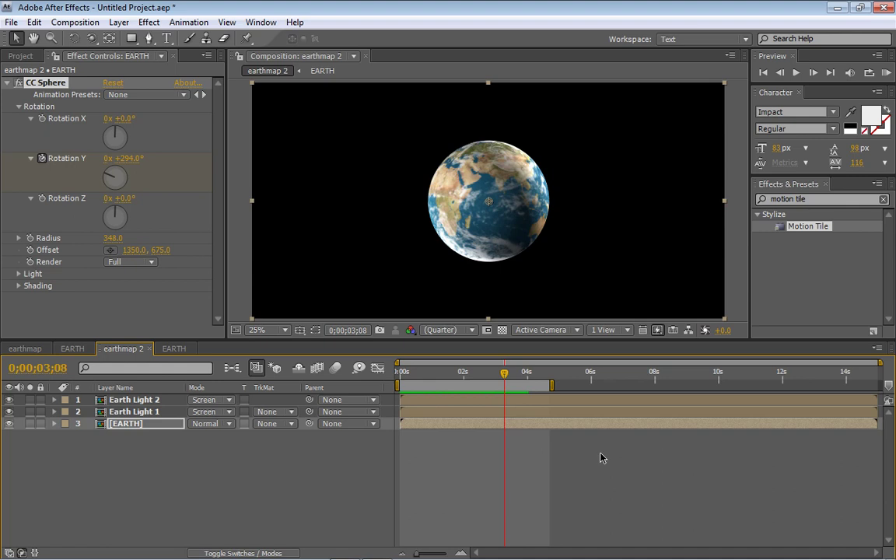
key("KP_0")
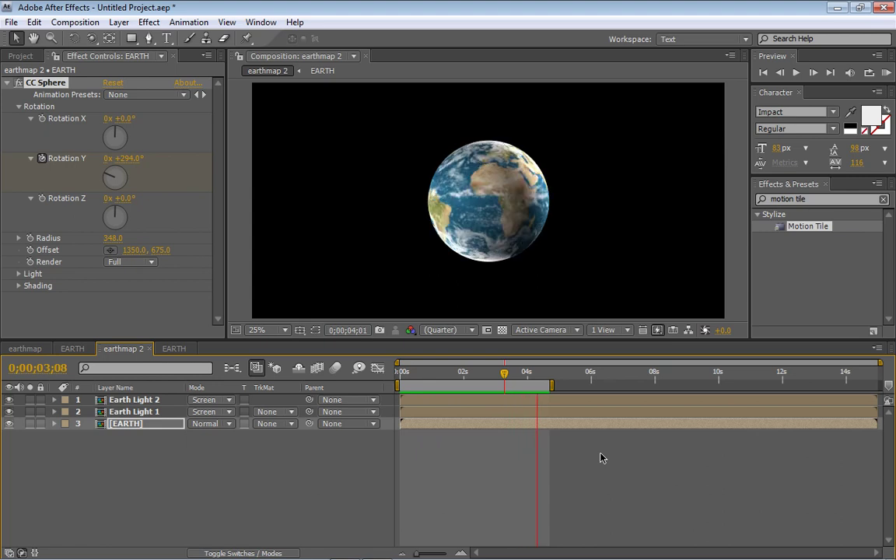
key("space")
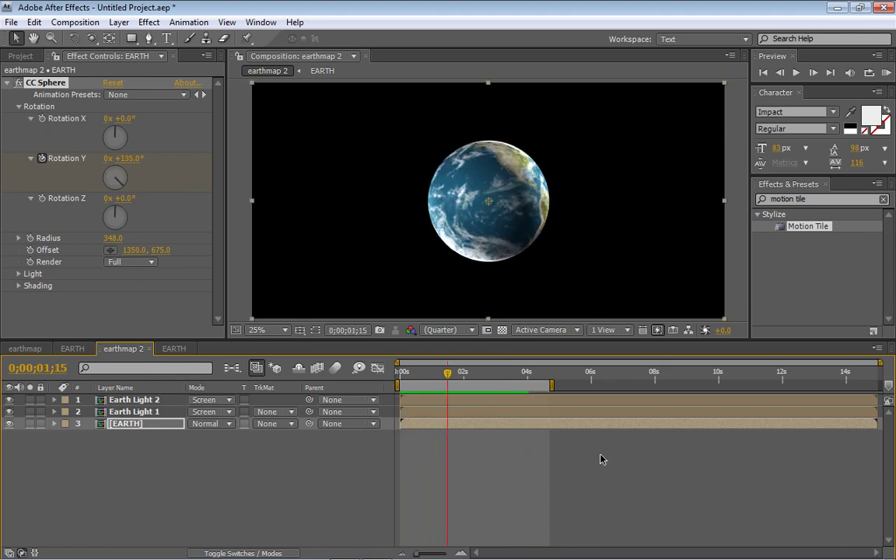